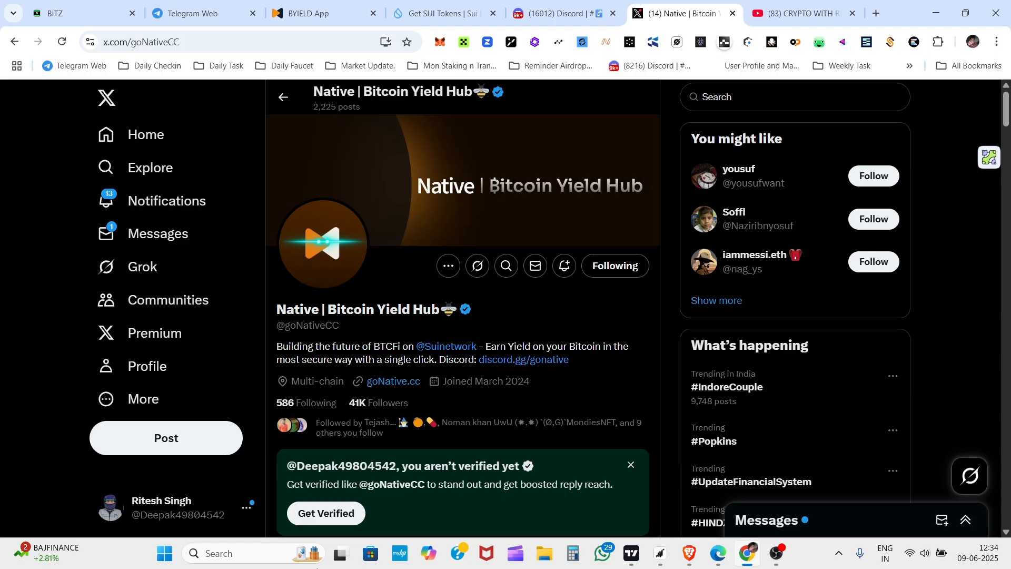
# Step: Look over the Native | Bitcoin Yield Hub profile on X and open its pinned TESTNET UI LAUNCH post
pyautogui.moveTo(285, 326); pyautogui.dragTo(313, 325)
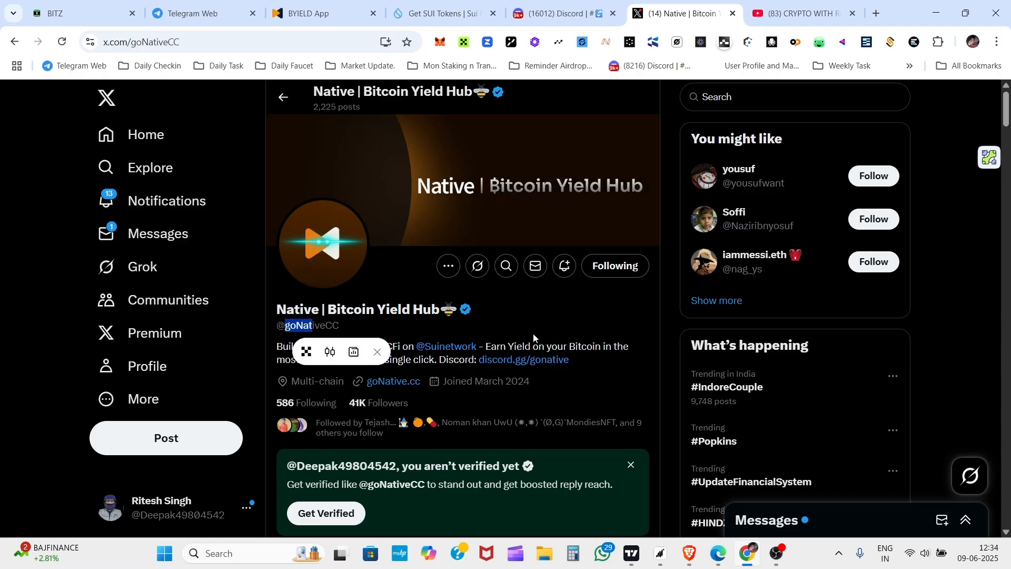
pyautogui.click(561, 322)
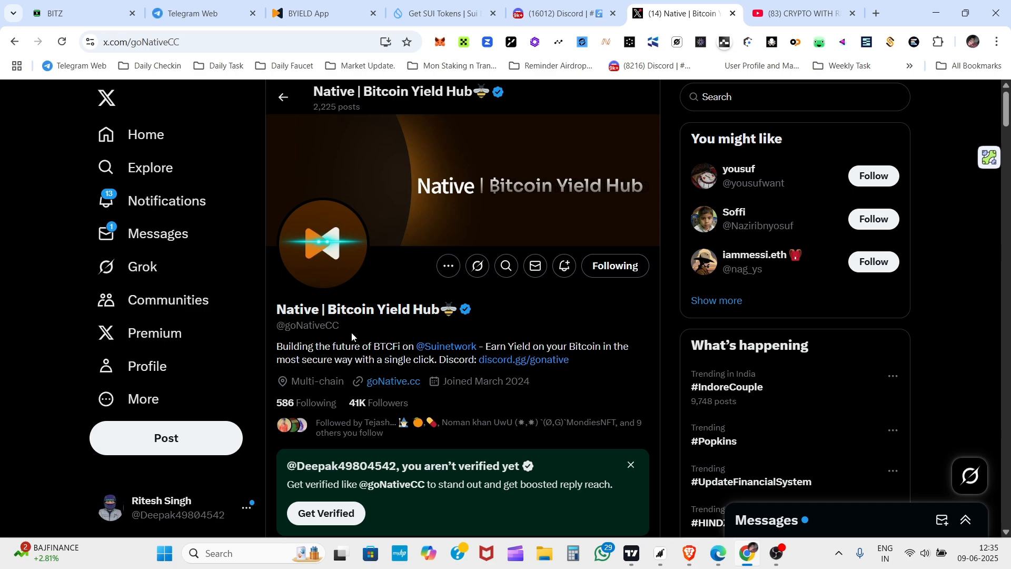
pyautogui.moveTo(289, 326); pyautogui.dragTo(313, 327)
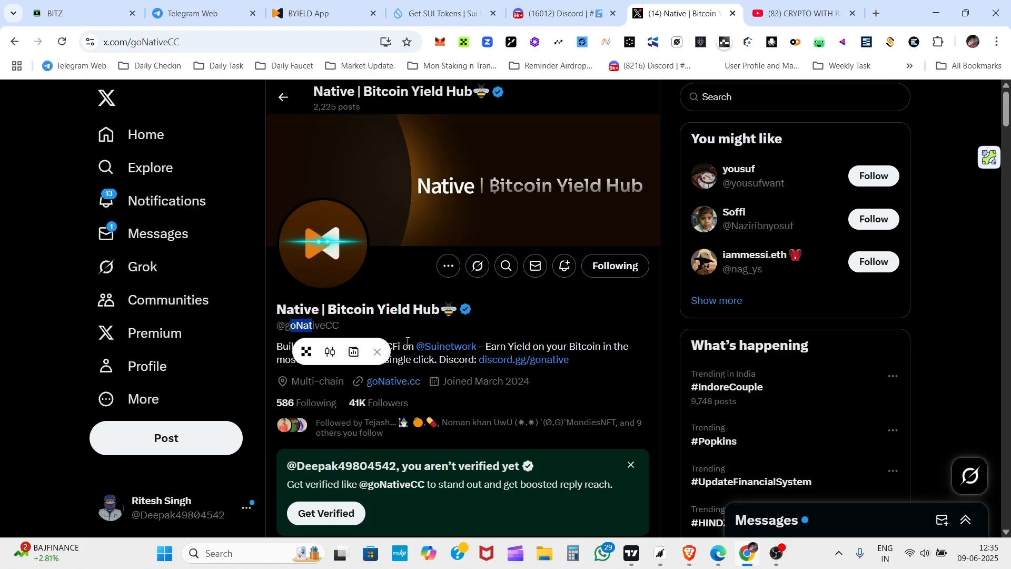
pyautogui.click(602, 387)
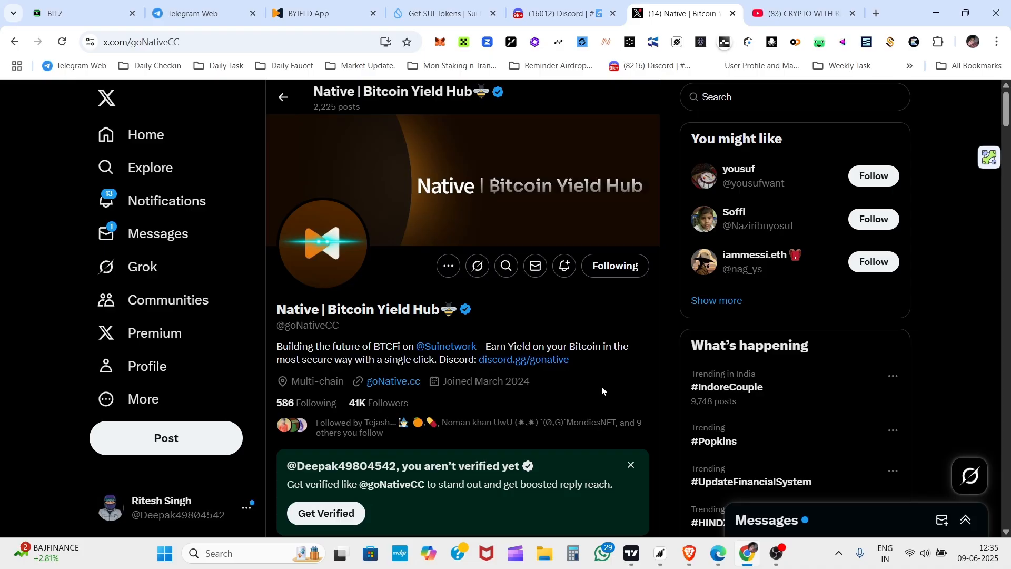
pyautogui.scroll(-1, 602, 387)
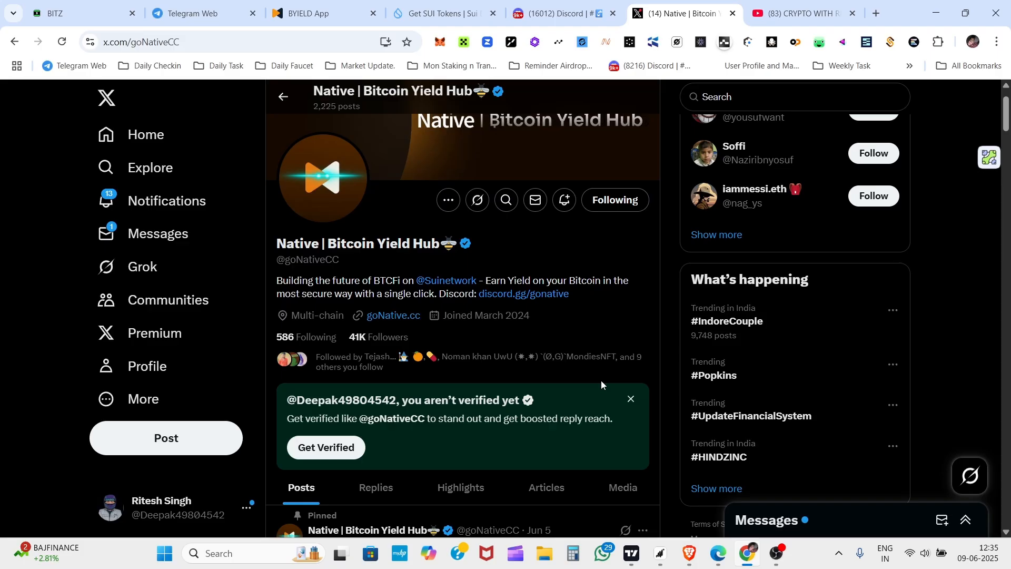
pyautogui.scroll(-2, 601, 380)
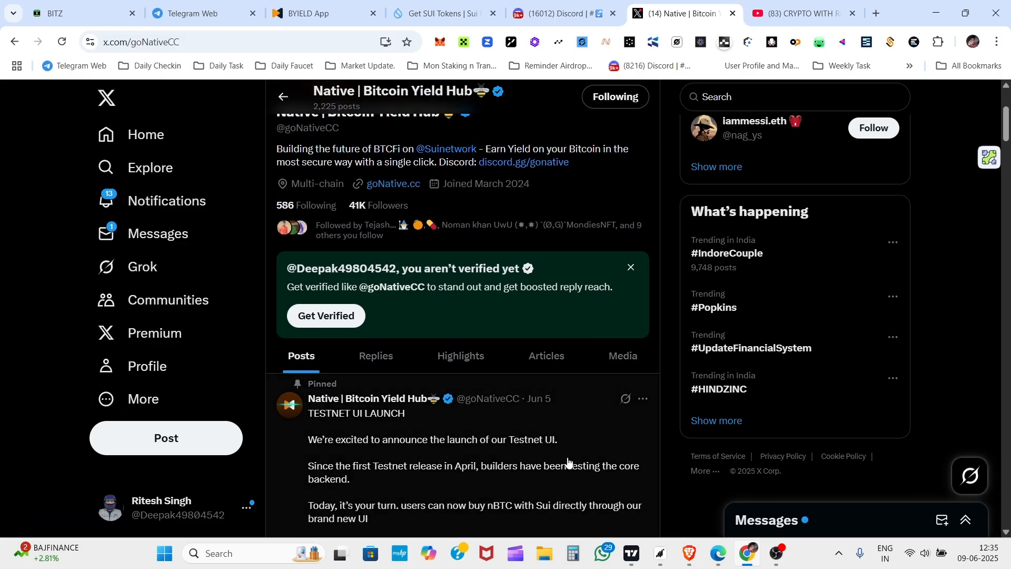
pyautogui.moveTo(308, 414); pyautogui.dragTo(405, 414)
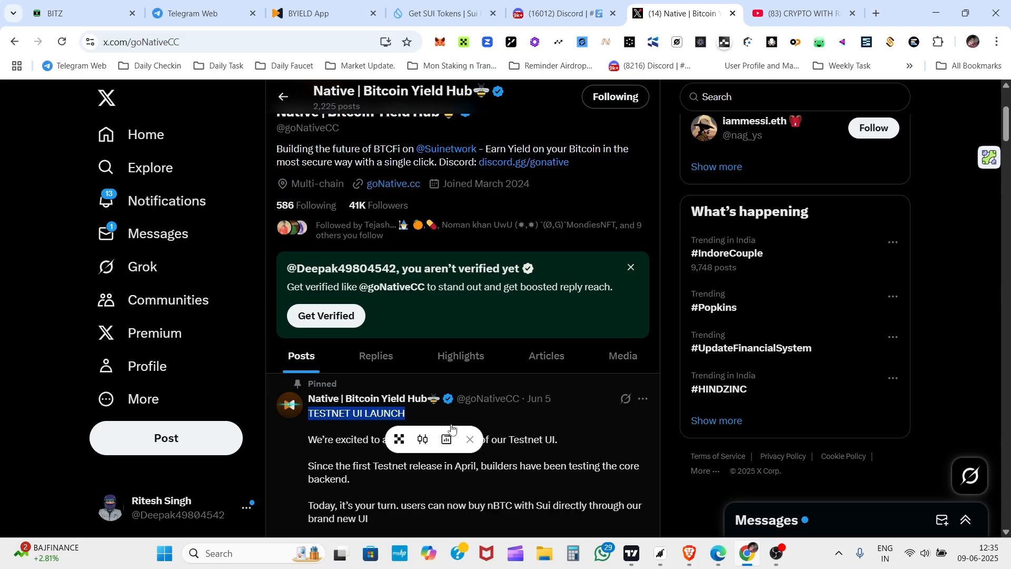
pyautogui.click(587, 434)
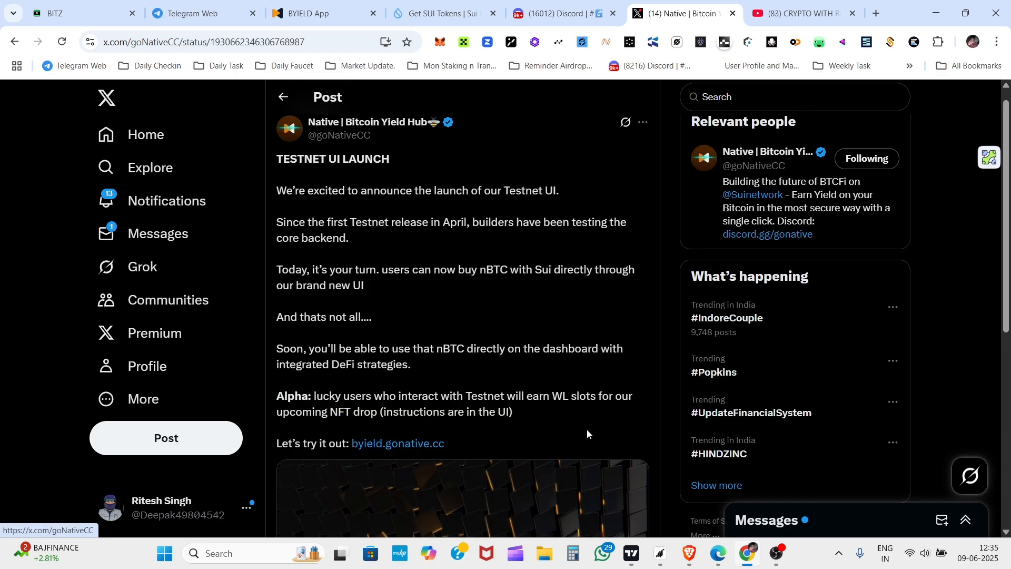
# Step: Switch to Brave to review the questions in the BTCFi Beelievers Assemble form, and return to the launch post in Chrome
pyautogui.hotkey('alt', 'Tab')
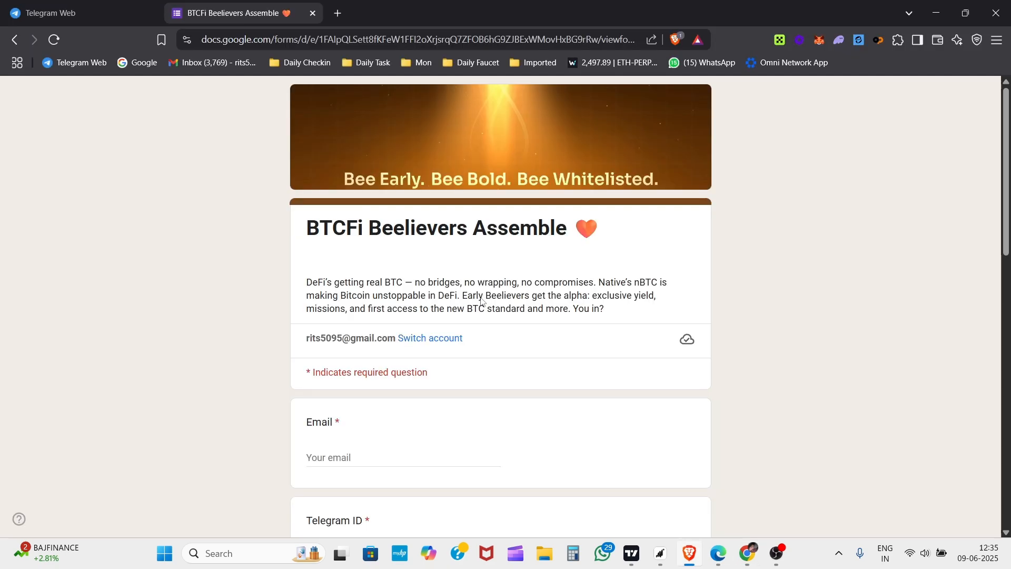
pyautogui.scroll(-10, 596, 382)
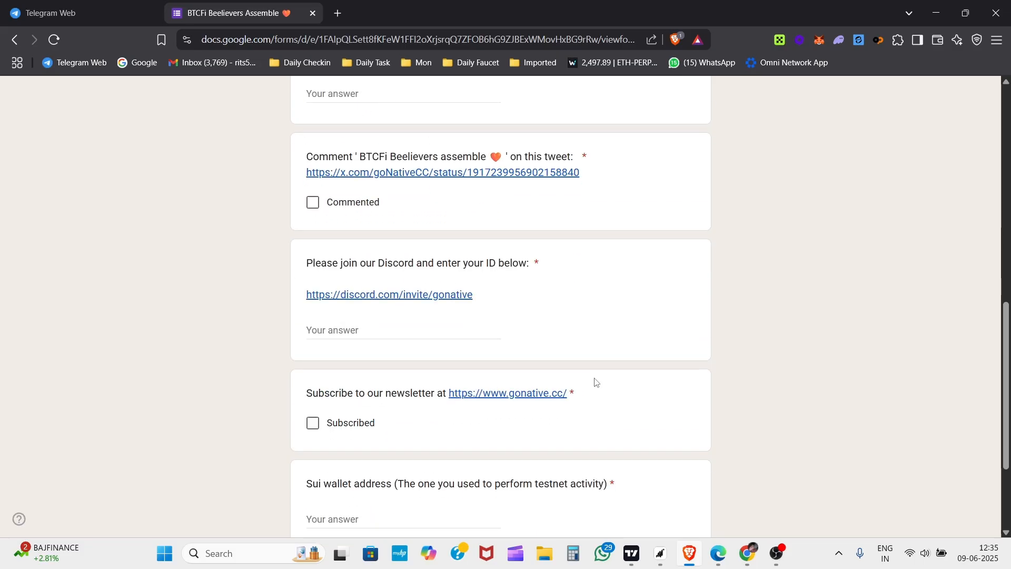
pyautogui.scroll(-2, 595, 382)
pyautogui.scroll(12, 595, 378)
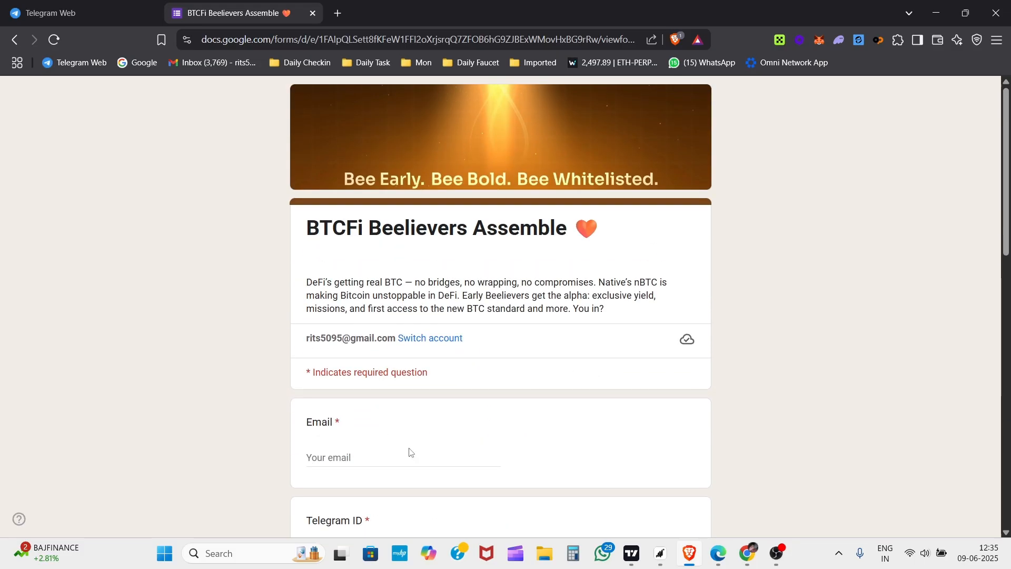
pyautogui.click(350, 457)
pyautogui.scroll(-2, 553, 379)
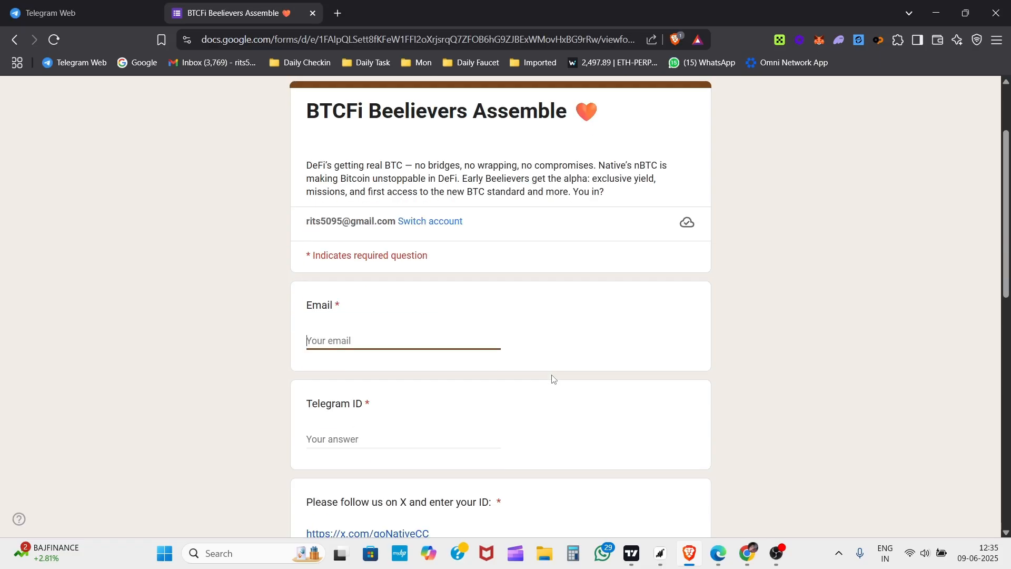
pyautogui.scroll(2, 552, 378)
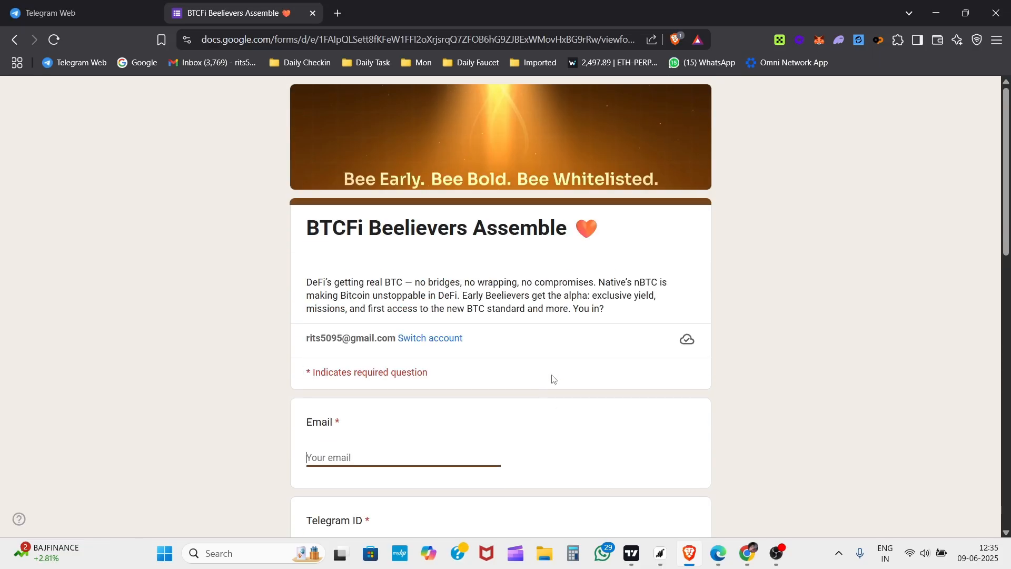
pyautogui.click(564, 186)
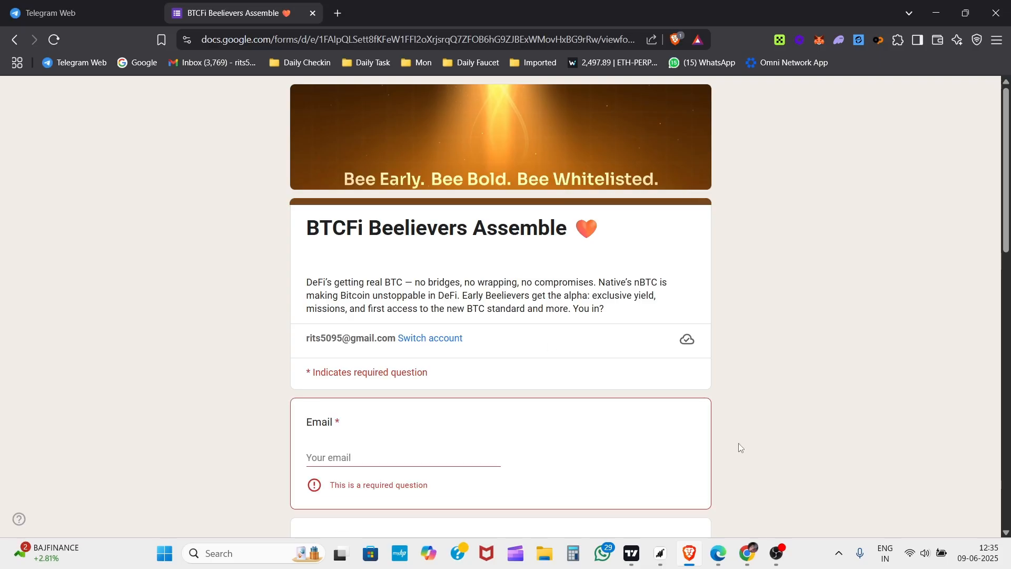
pyautogui.click(747, 553)
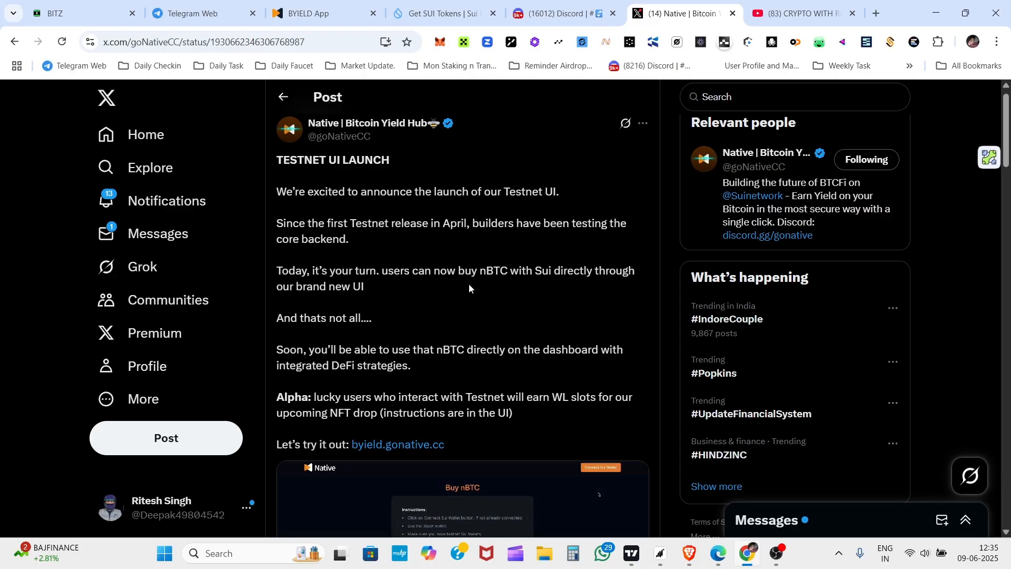
pyautogui.scroll(1, 469, 283)
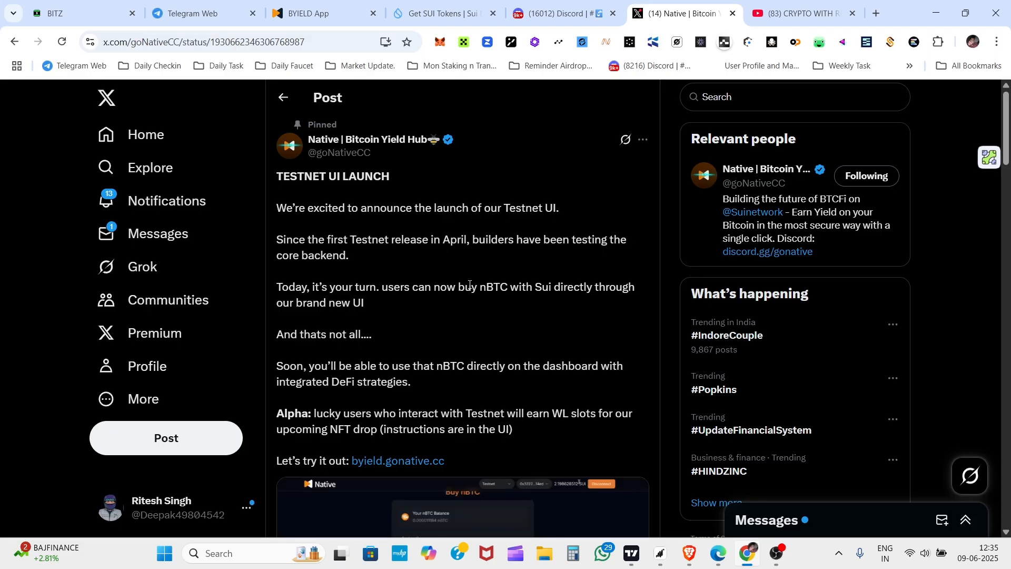
# Step: Switch to Telegram Web and view the channel info of the open airdrop channel
pyautogui.click(158, 11)
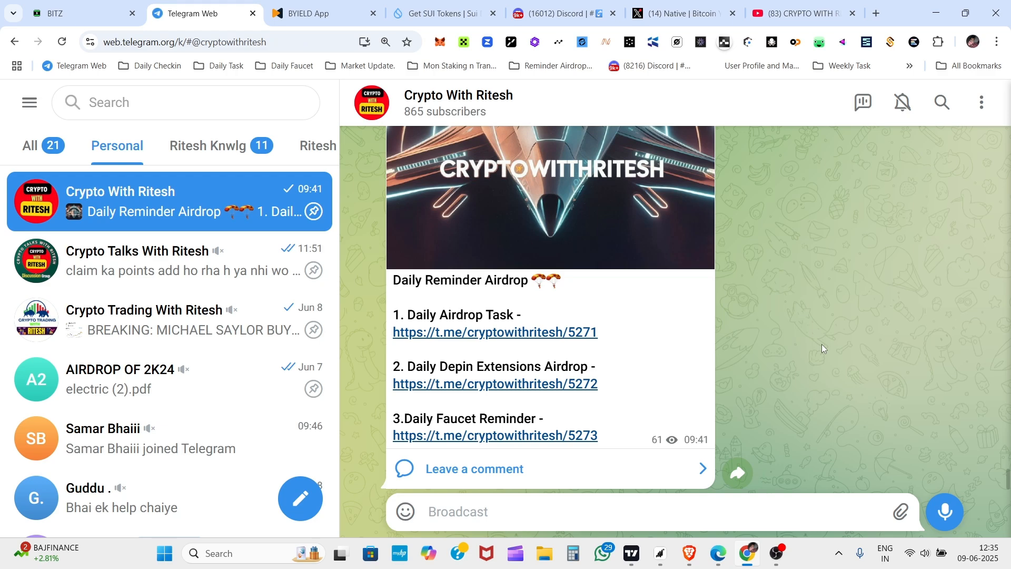
pyautogui.click(455, 107)
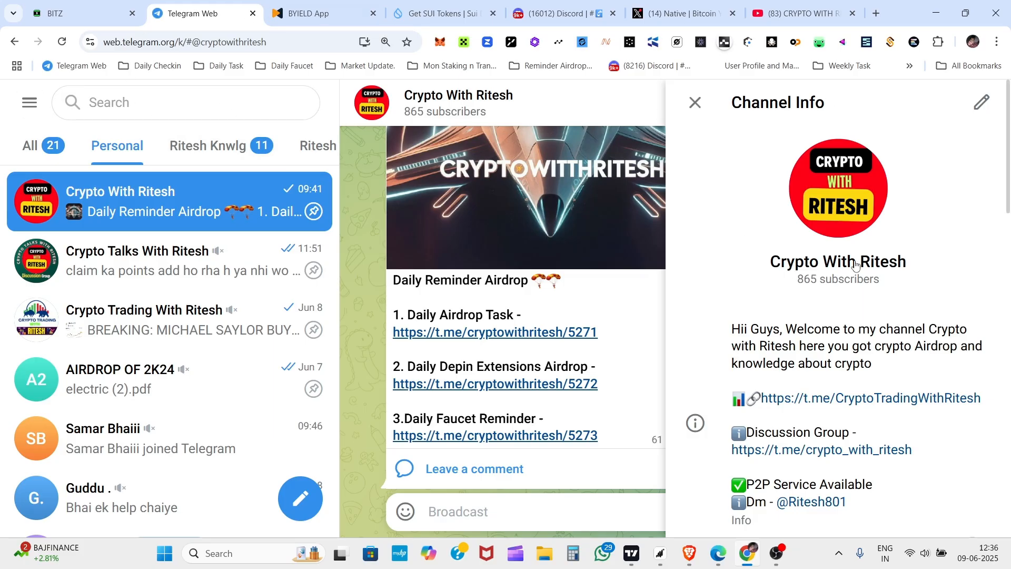
pyautogui.click(695, 103)
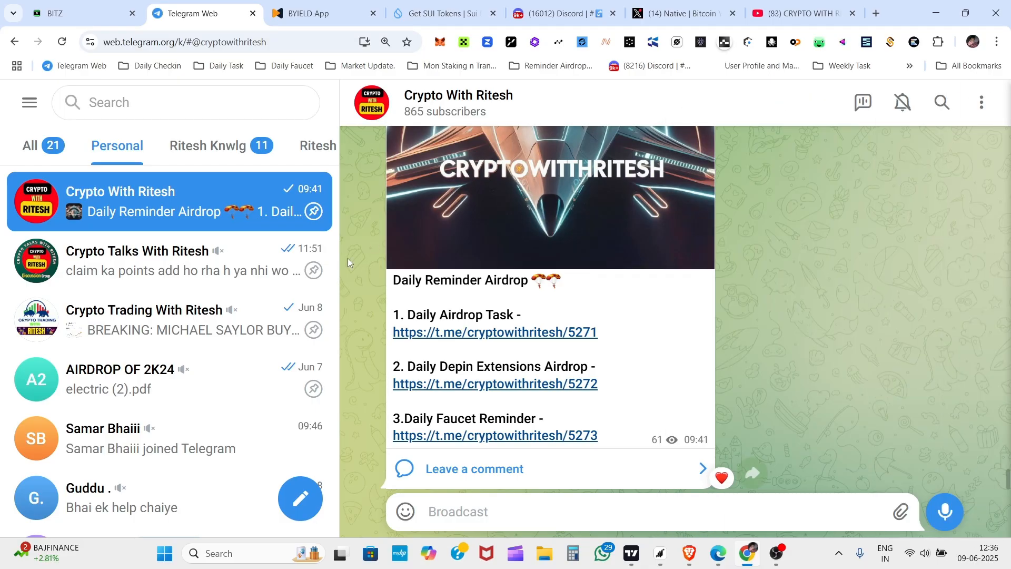
# Step: View the crypto discussion group and the channel info of the crypto trading channel
pyautogui.click(248, 262)
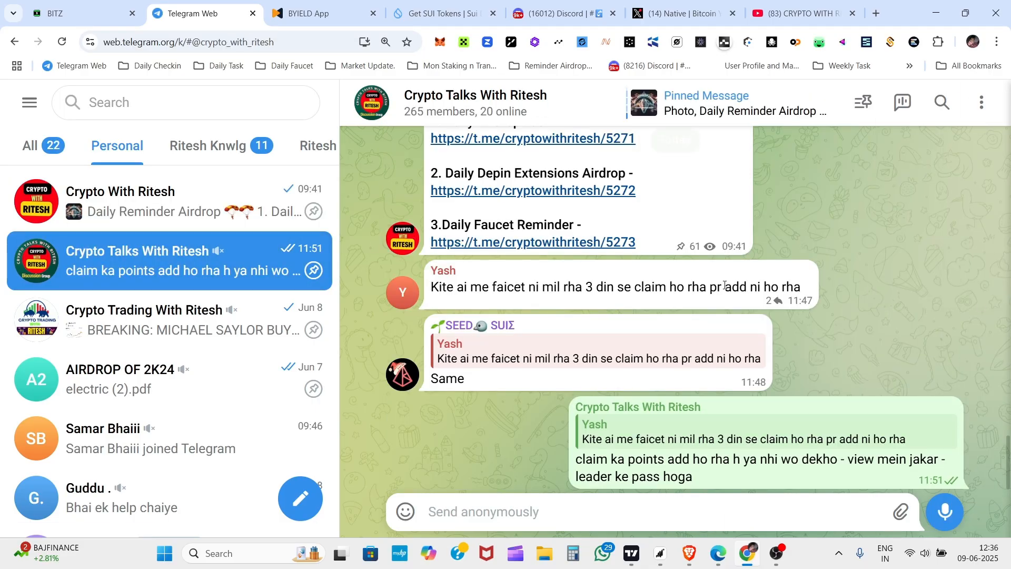
pyautogui.click(158, 319)
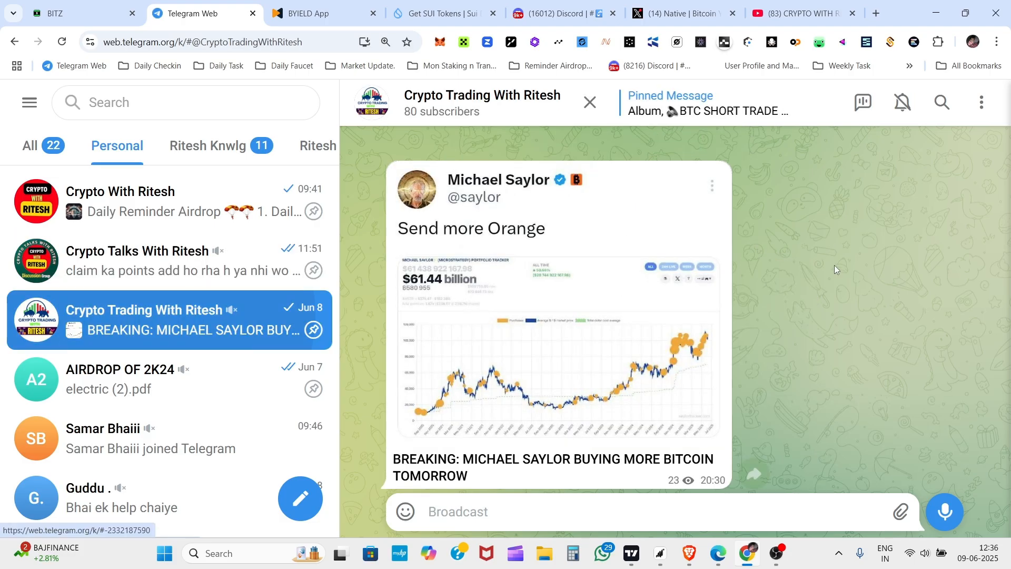
pyautogui.click(432, 100)
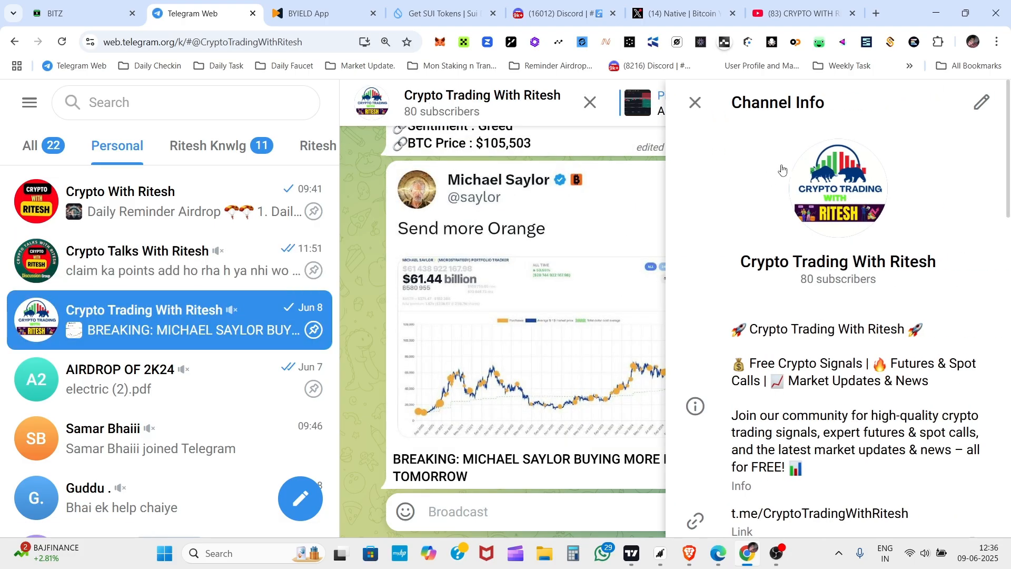
pyautogui.click(695, 102)
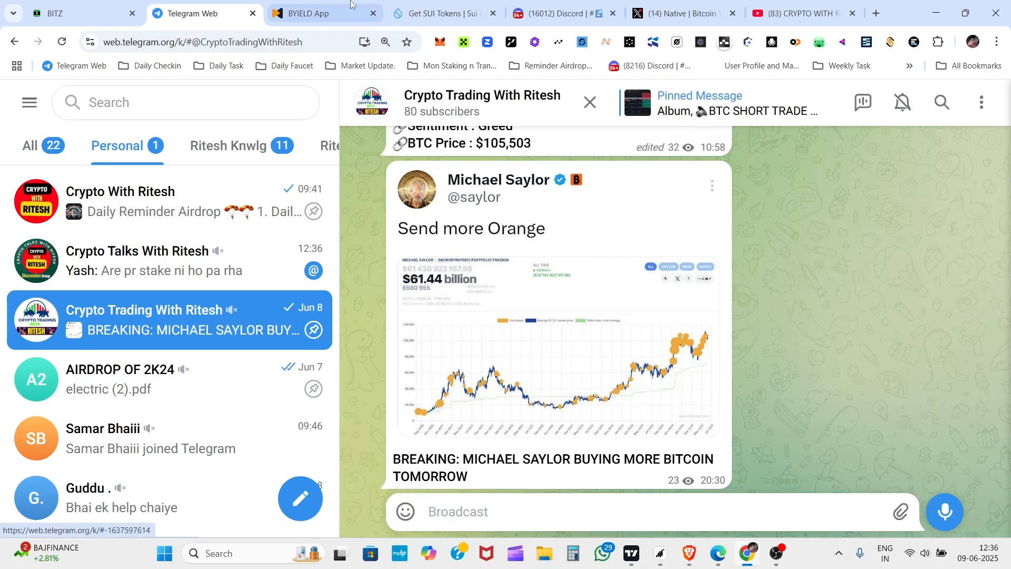
# Step: Switch to the BYIELD App and set the Slush wallet's network to Testnet
pyautogui.click(311, 13)
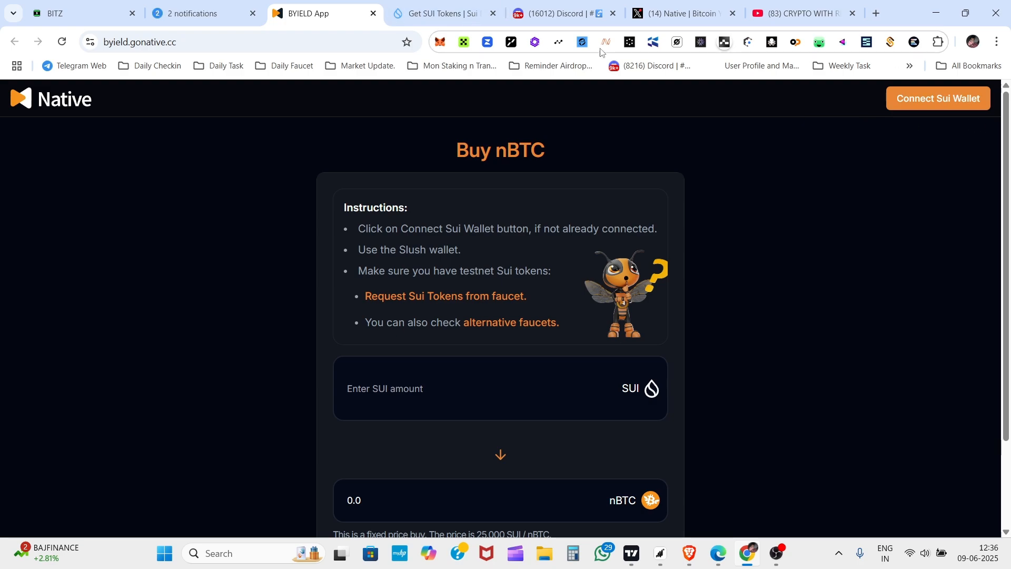
pyautogui.click(580, 43)
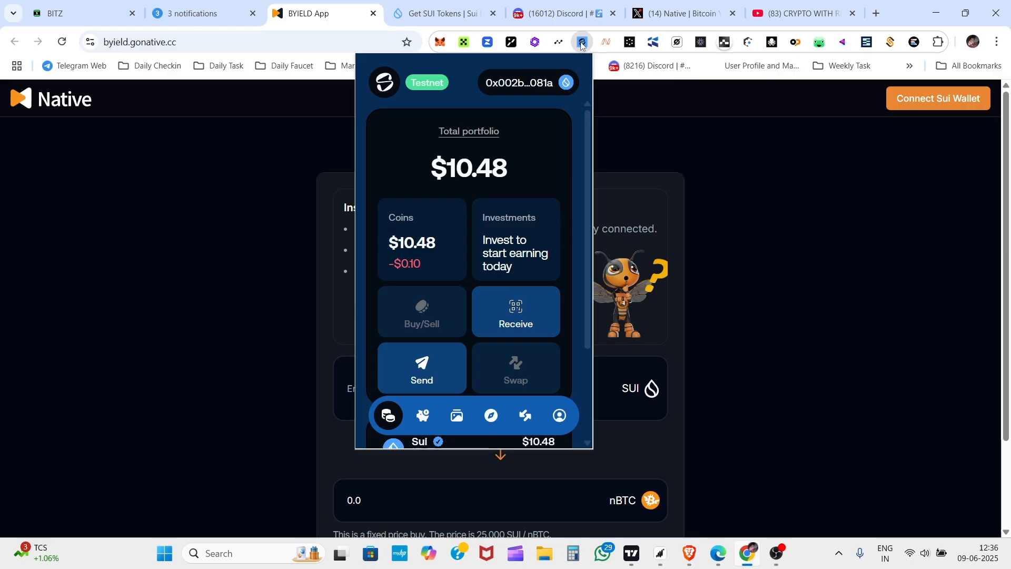
pyautogui.click(559, 416)
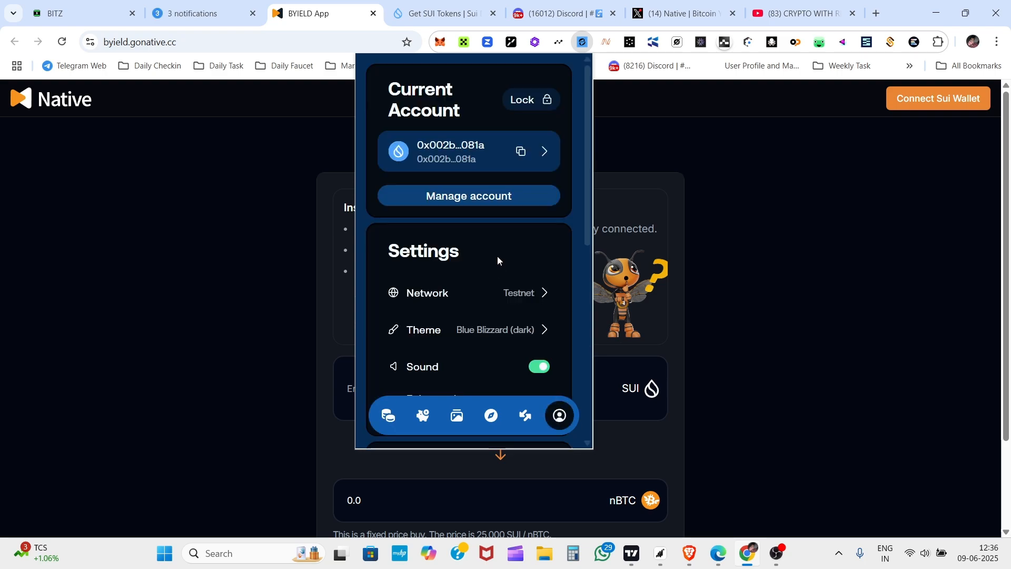
pyautogui.click(529, 303)
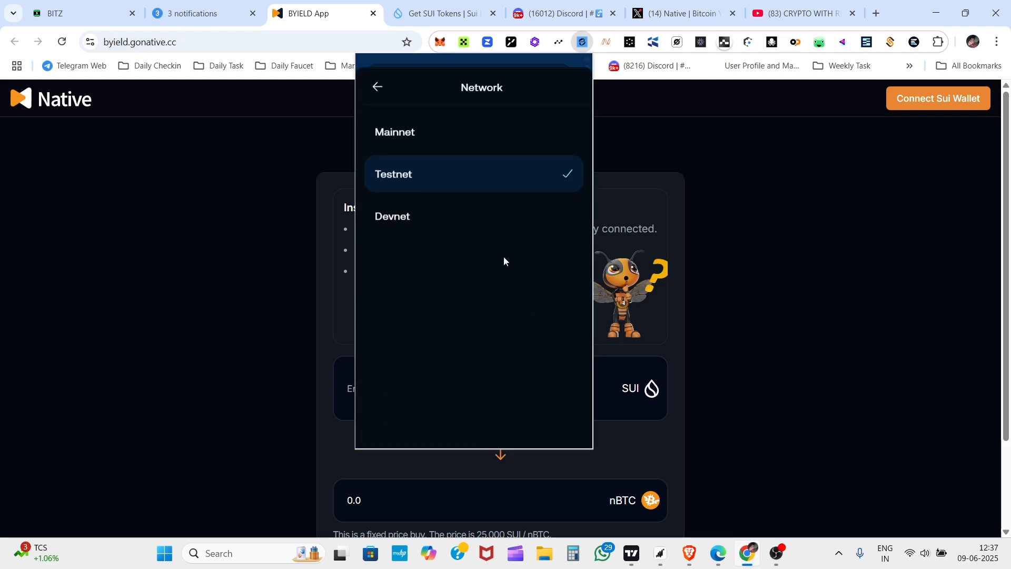
pyautogui.click(491, 165)
# Step: Open the Sui testnet faucet through the Request Sui Token link in the wallet's settings
pyautogui.scroll(-3, 533, 258)
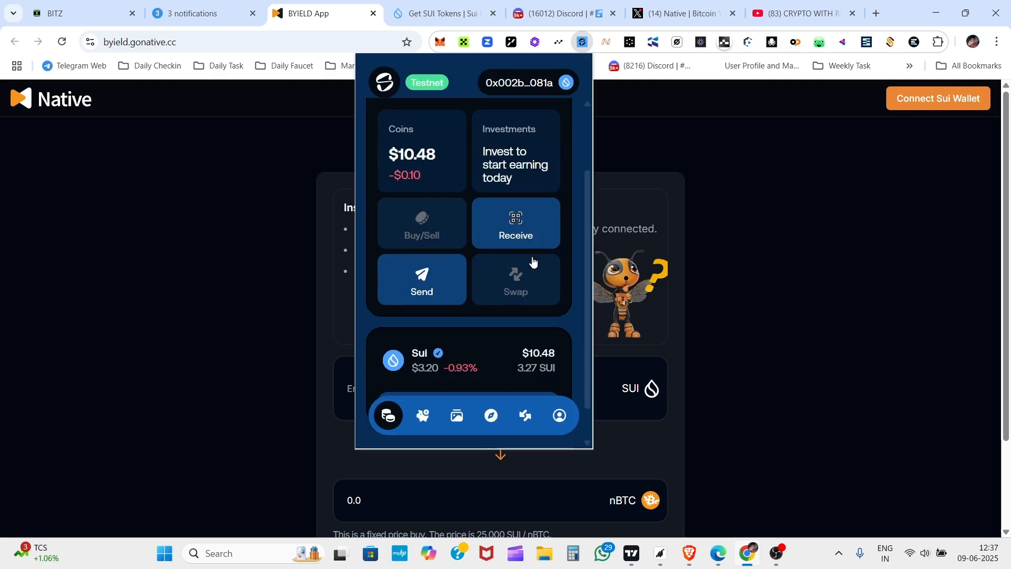
pyautogui.click(553, 421)
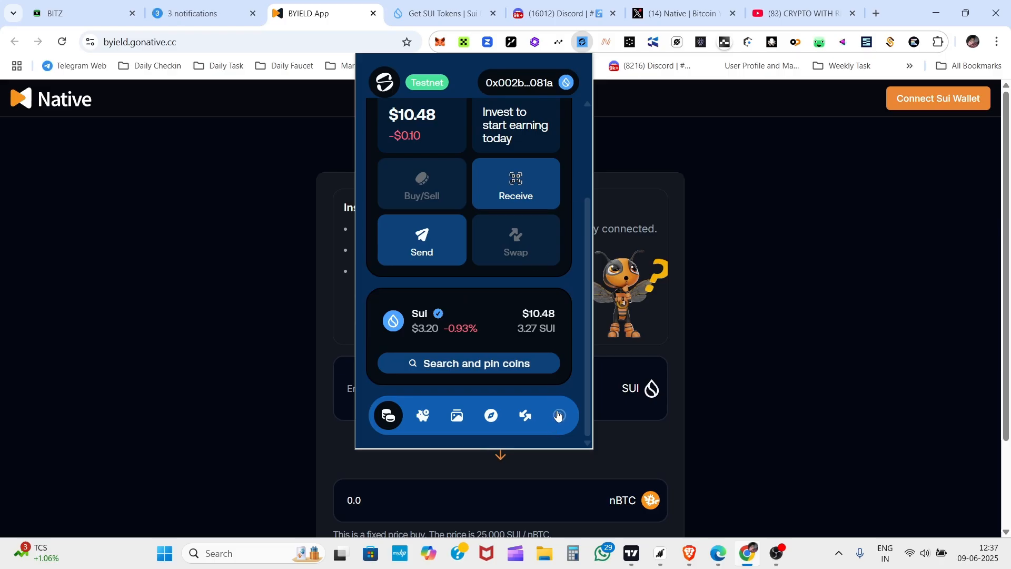
pyautogui.scroll(-5, 491, 243)
pyautogui.scroll(3, 492, 248)
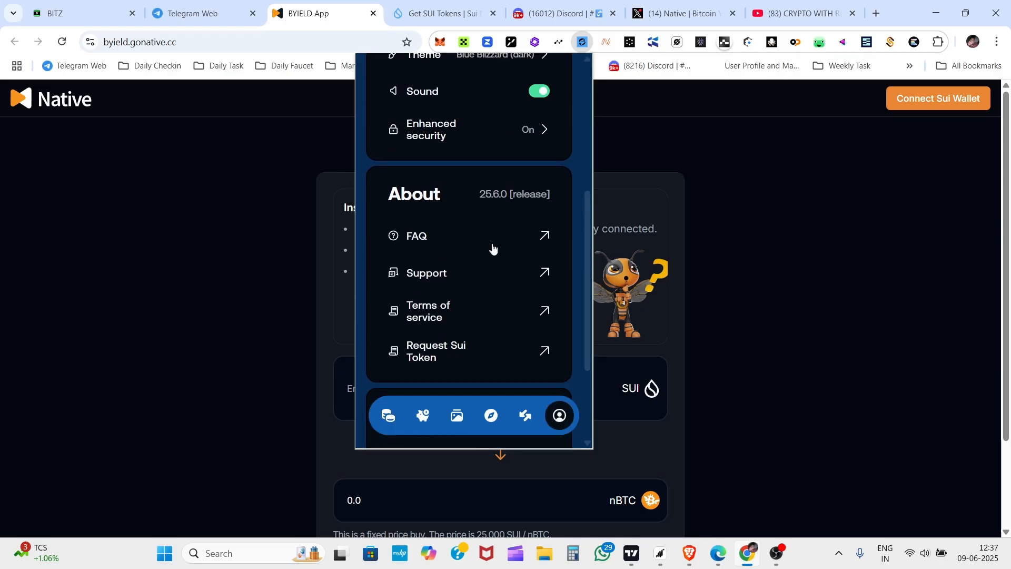
pyautogui.scroll(-4, 491, 248)
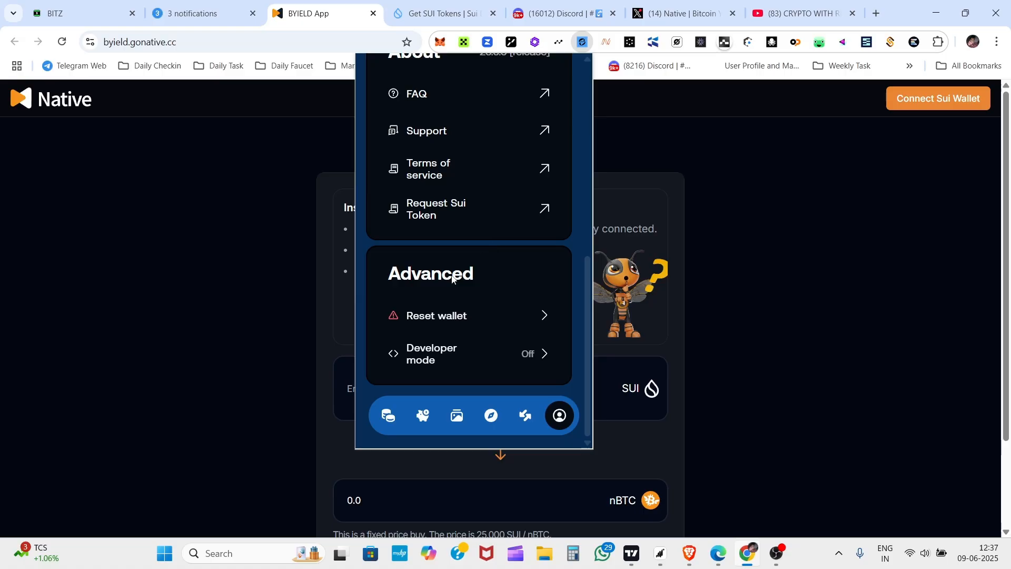
pyautogui.click(546, 210)
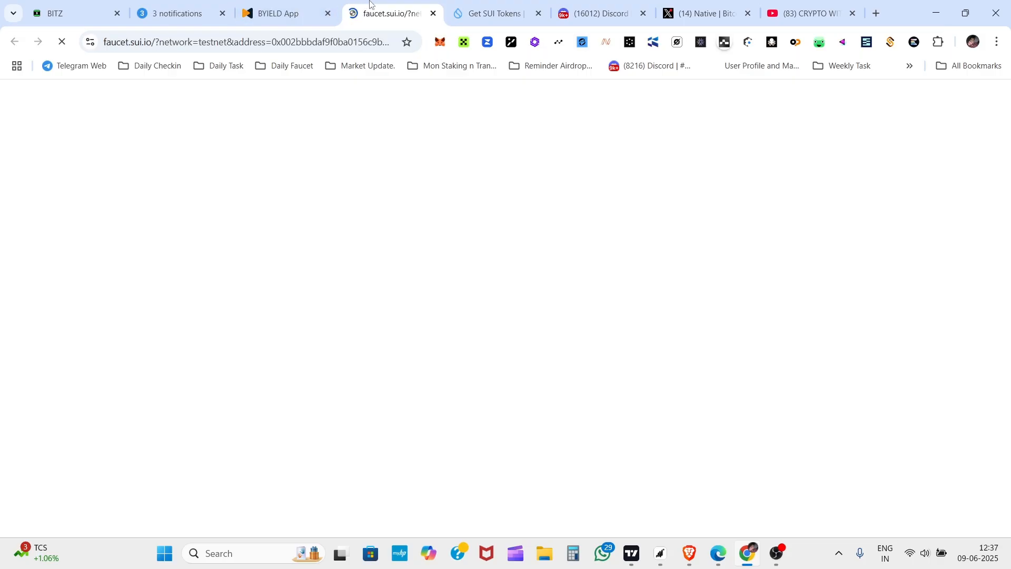
# Step: Copy the current account's address from the Slush wallet and select the faucet's wallet address field
pyautogui.click(575, 46)
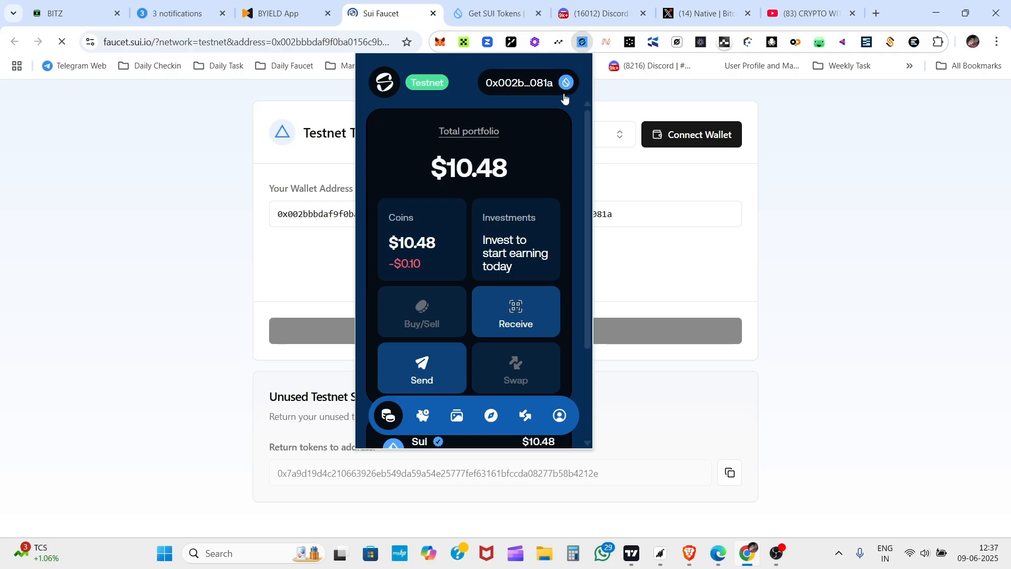
pyautogui.click(564, 88)
pyautogui.click(532, 173)
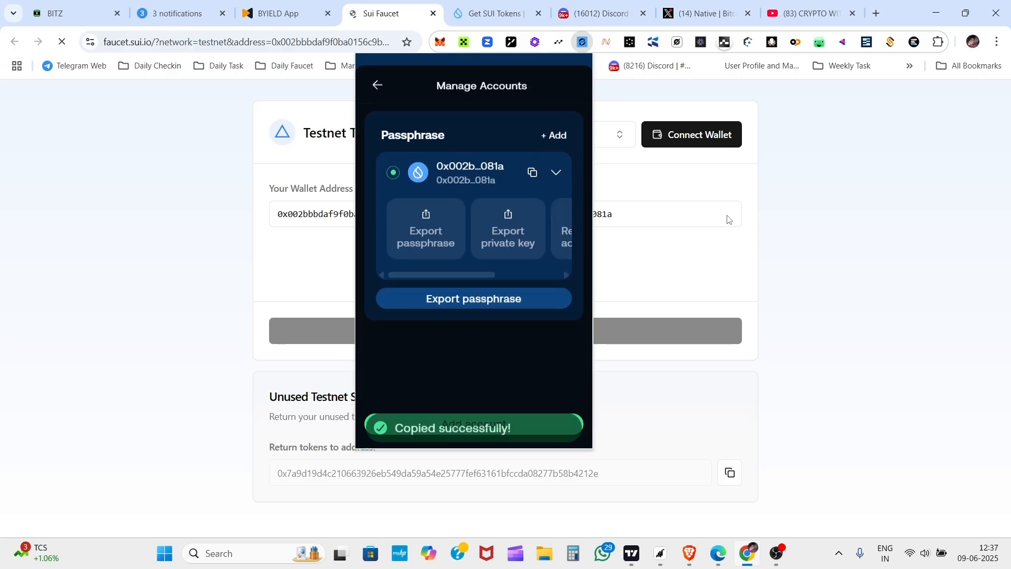
pyautogui.click(298, 215)
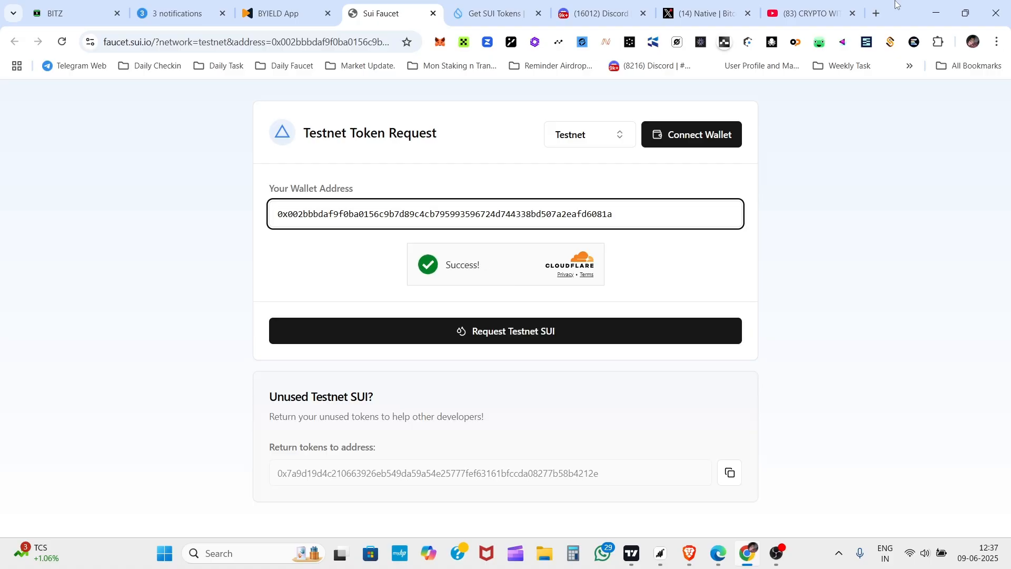
# Step: Request testnet SUI for the entered wallet address and close the faucet page
pyautogui.click(561, 337)
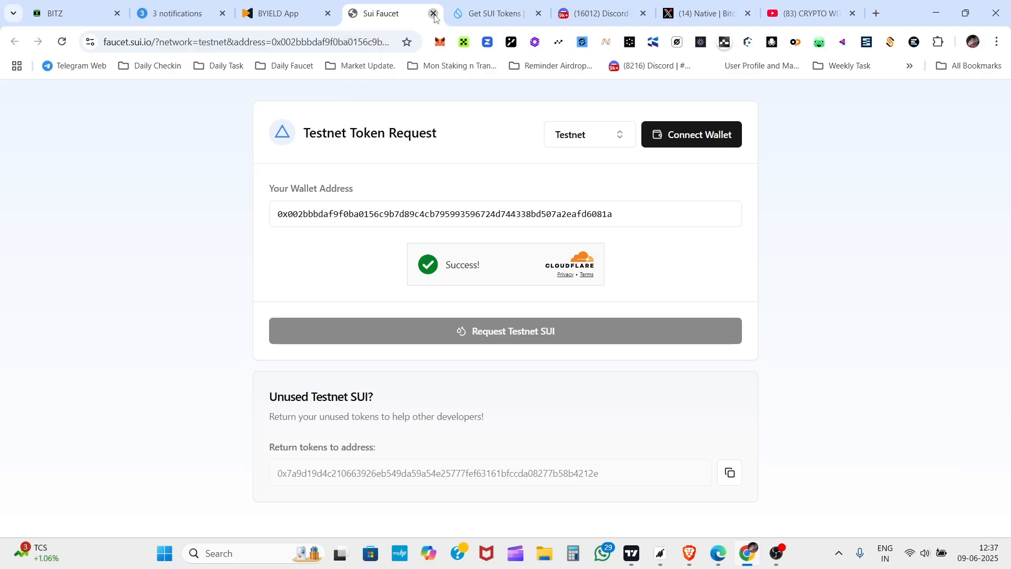
pyautogui.hotkey('ctrl', 'w')
# Step: Open the online faucet link from the Get SUI Tokens guide and check the Slush wallet there
pyautogui.hotkey('ctrl', 'Tab')
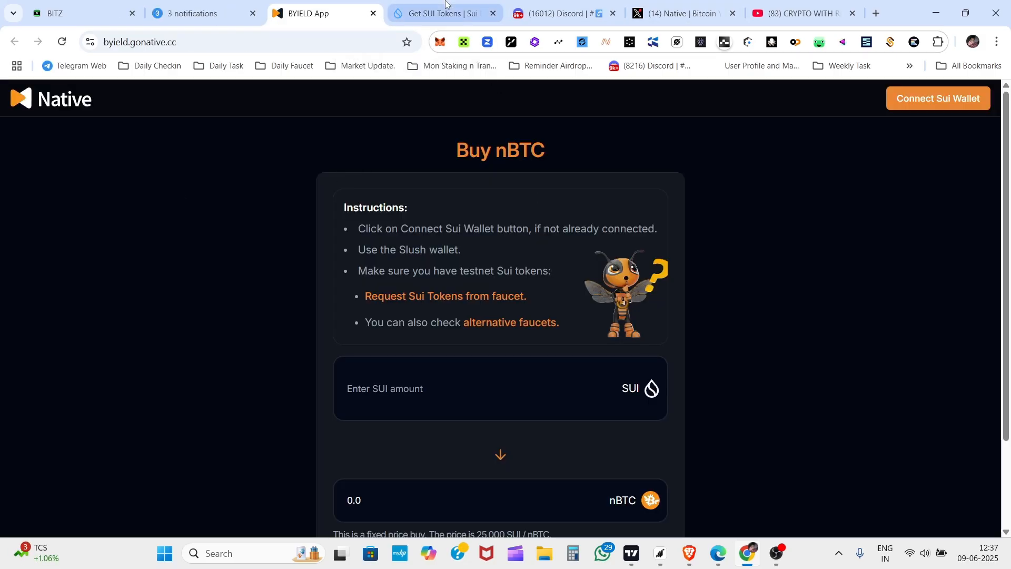
pyautogui.hotkey('ctrl', 'l')
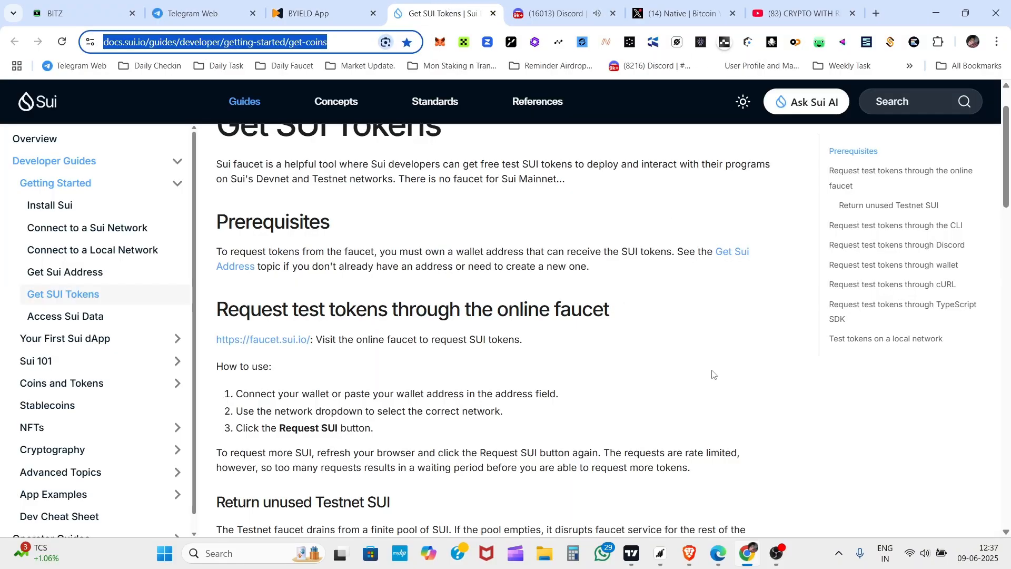
pyautogui.click(751, 385)
pyautogui.scroll(2, 272, 311)
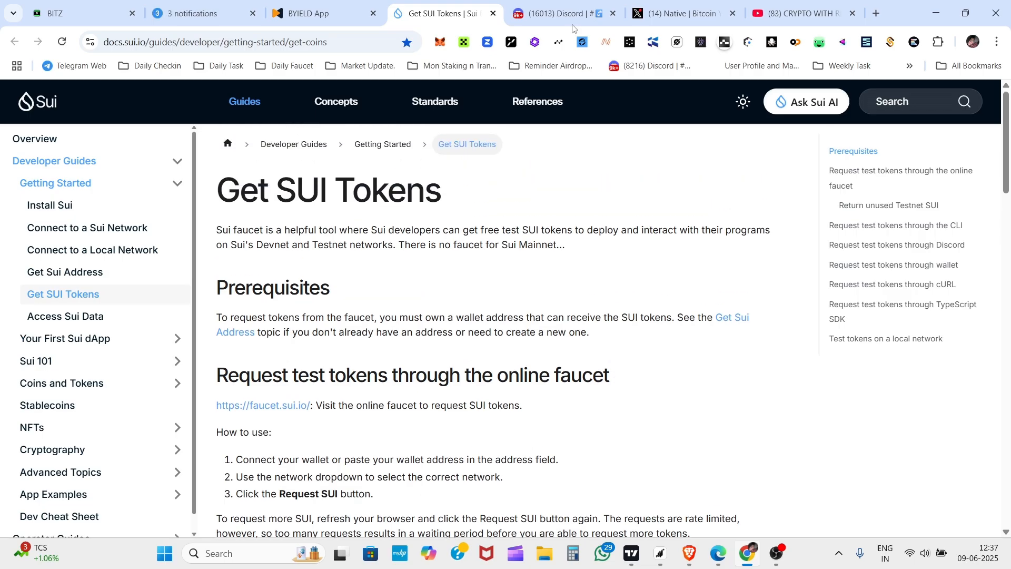
pyautogui.click(286, 49)
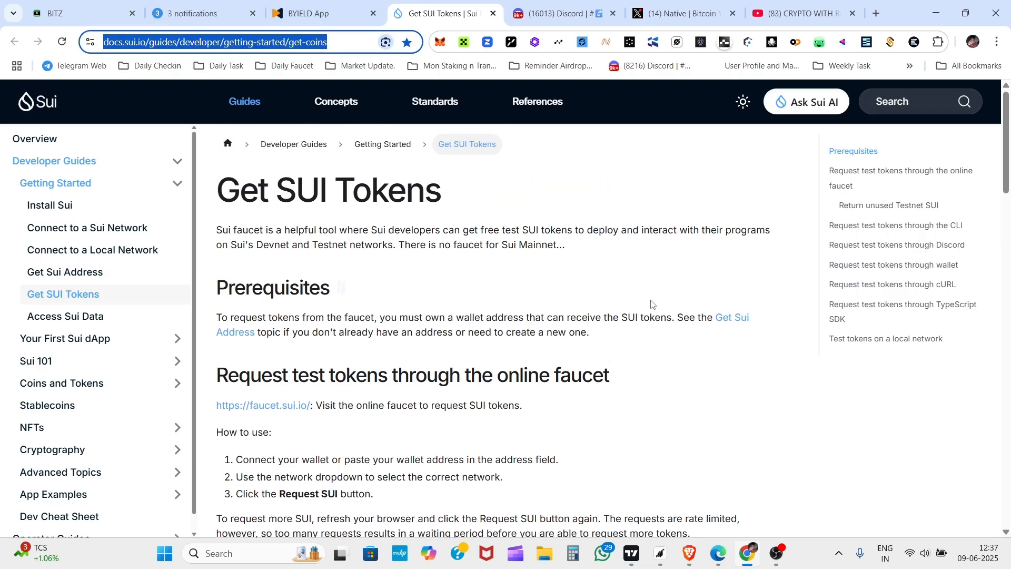
pyautogui.scroll(-2, 649, 300)
pyautogui.moveTo(216, 243); pyautogui.dragTo(523, 274)
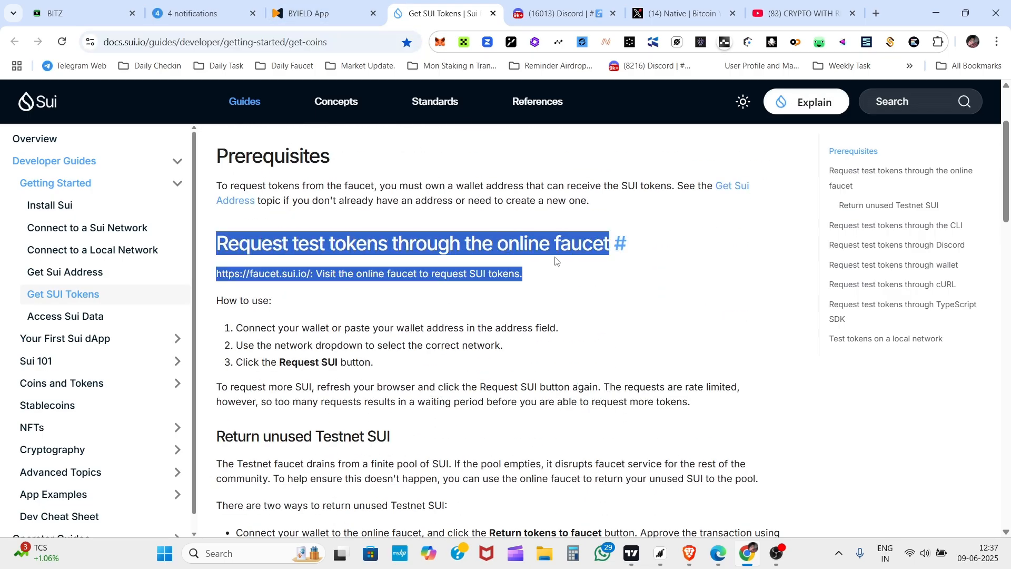
pyautogui.click(276, 285)
pyautogui.click(283, 279)
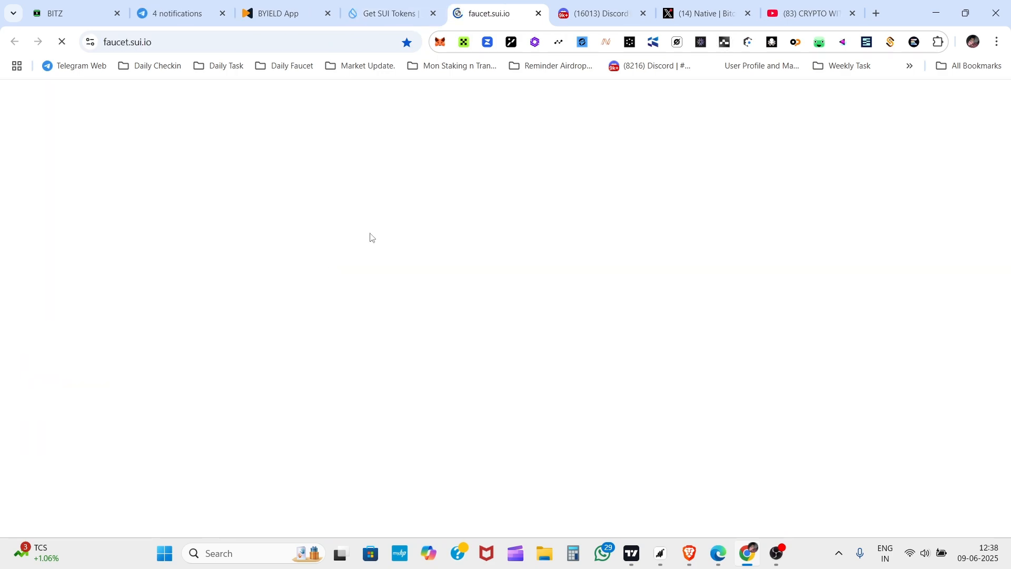
pyautogui.click(583, 45)
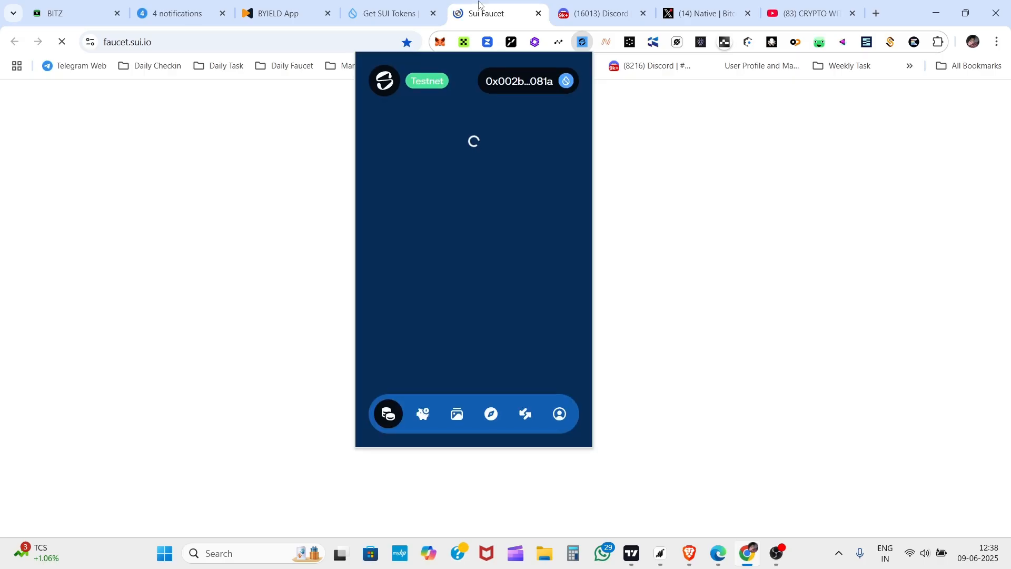
pyautogui.click(480, 10)
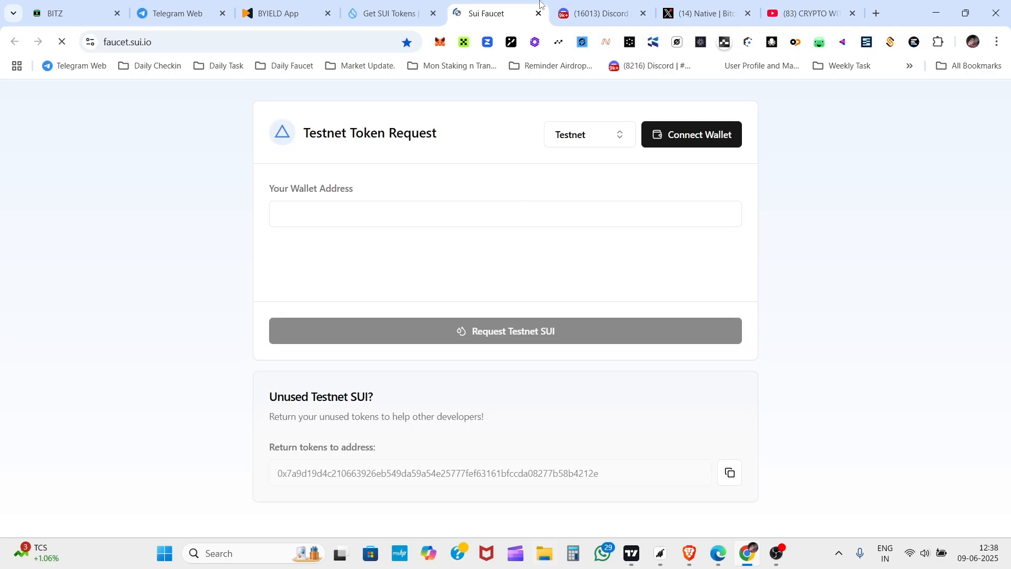
# Step: Examine the Get SUI Tokens guide's instructions for requesting test tokens through the CLI and Discord, including the !faucet message format
pyautogui.click(389, 13)
pyautogui.scroll(-4, 529, 308)
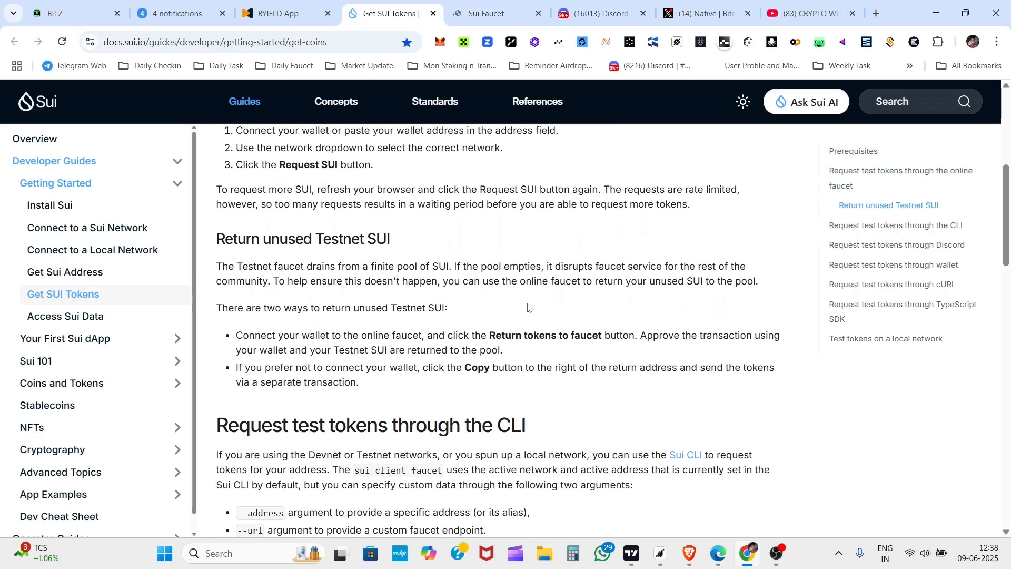
pyautogui.scroll(-4, 528, 308)
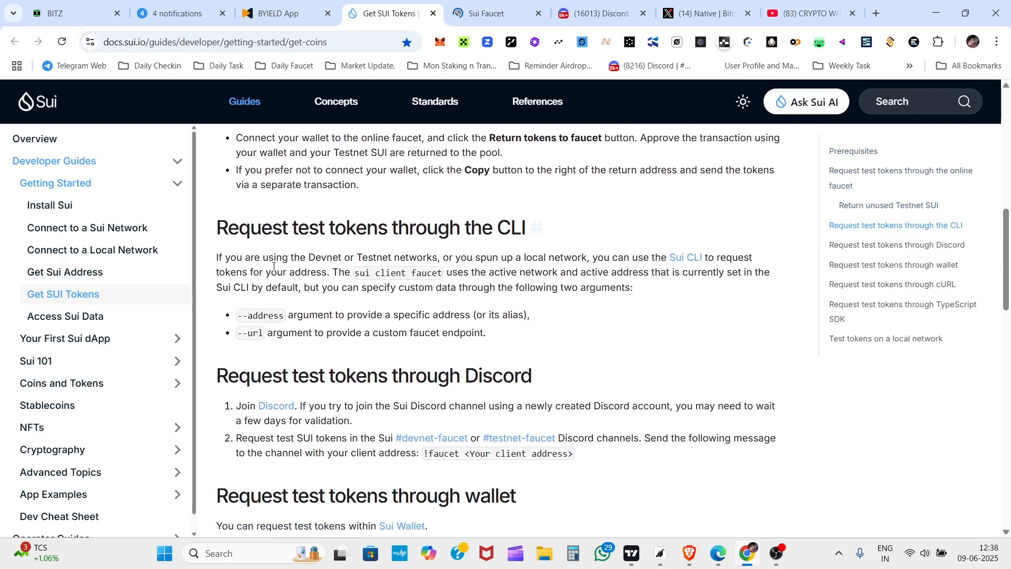
pyautogui.moveTo(637, 258); pyautogui.dragTo(752, 272)
pyautogui.click(681, 359)
pyautogui.scroll(-2, 682, 359)
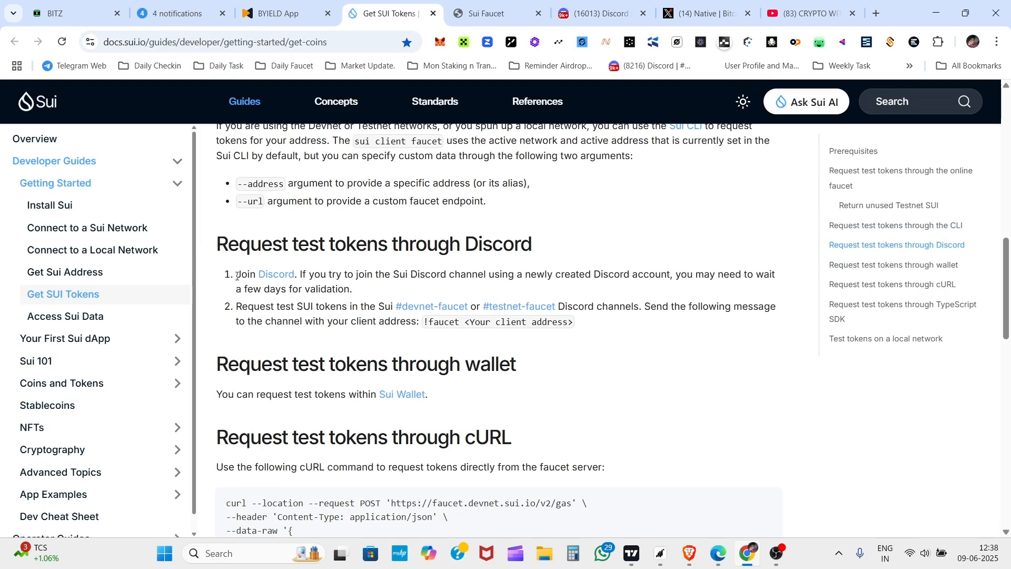
pyautogui.moveTo(236, 275); pyautogui.dragTo(327, 275)
pyautogui.click(177, 242)
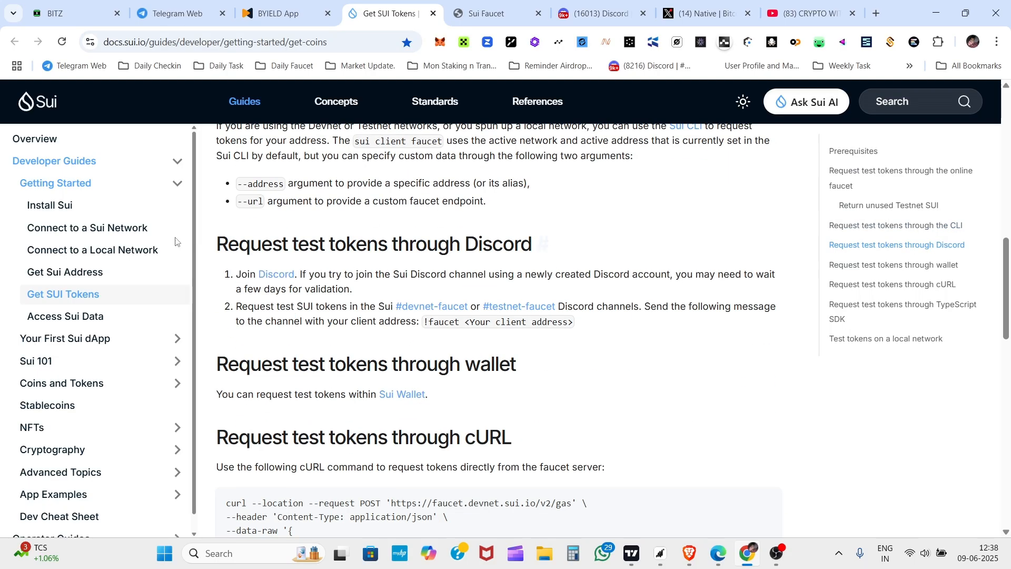
pyautogui.click(278, 276)
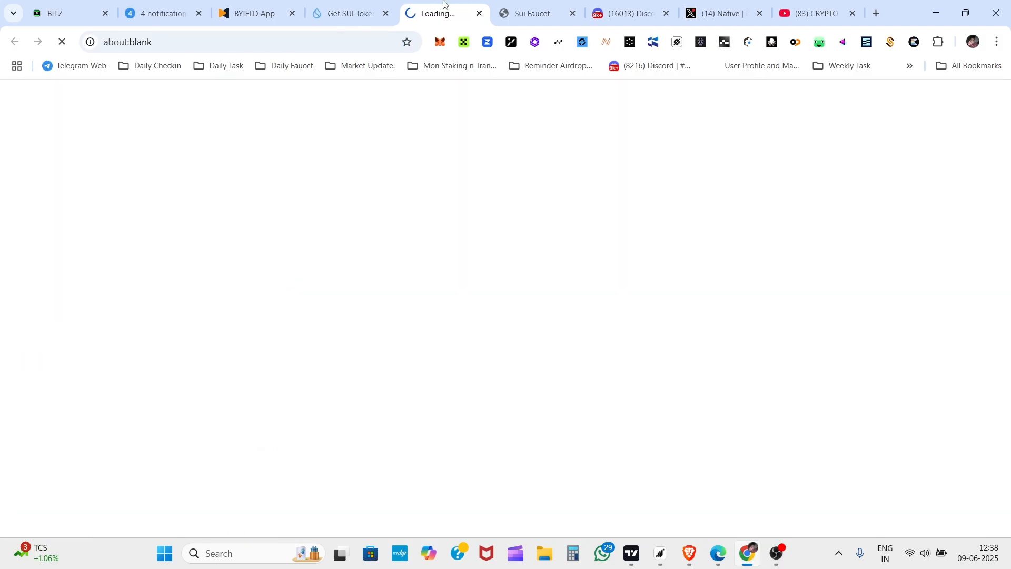
pyautogui.click(479, 14)
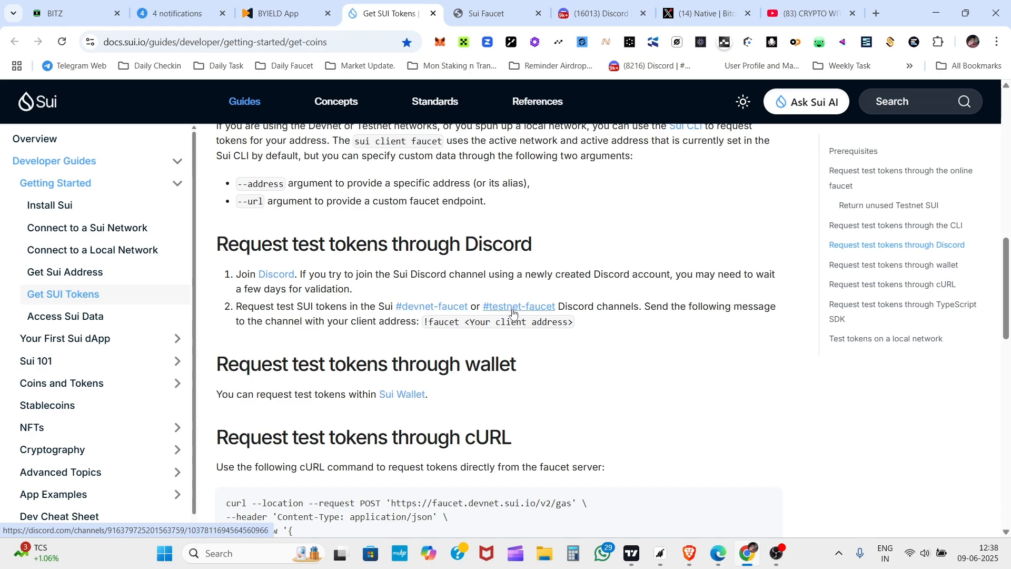
pyautogui.moveTo(420, 322); pyautogui.dragTo(457, 323)
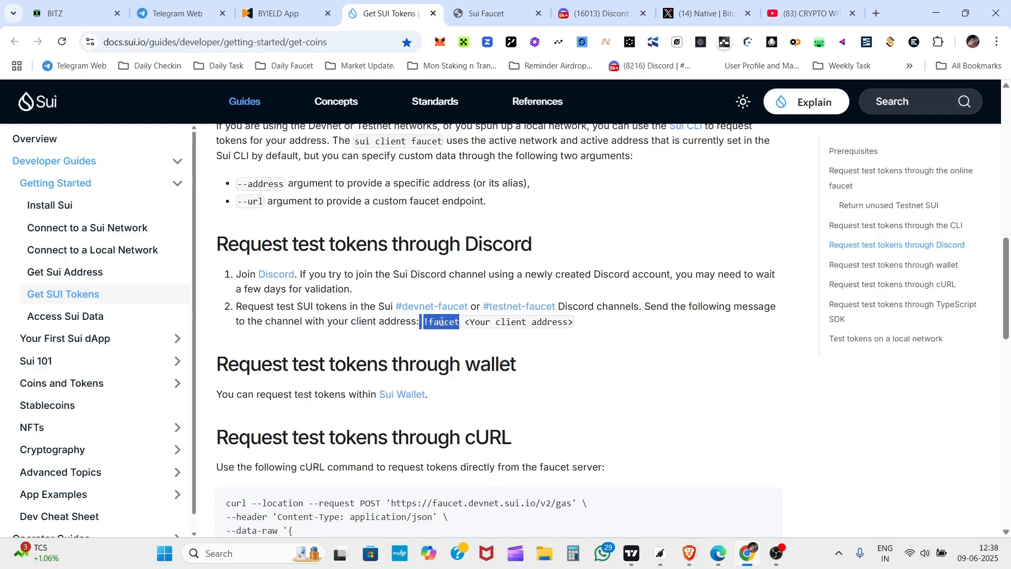
# Step: Switch to Discord and open the testnet-faucet channel of the Sui server
pyautogui.hotkey('ctrl', '6')
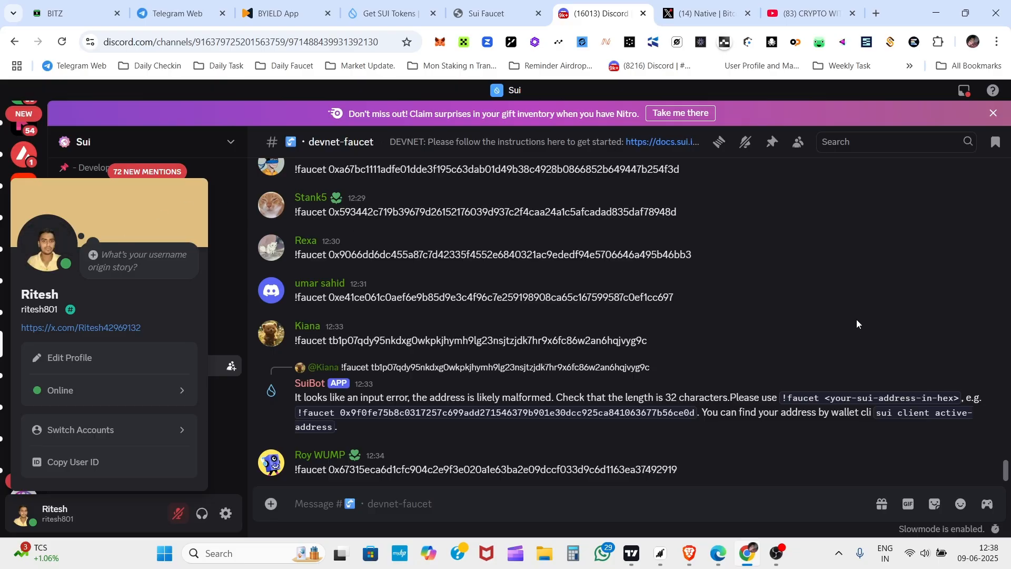
pyautogui.click(853, 322)
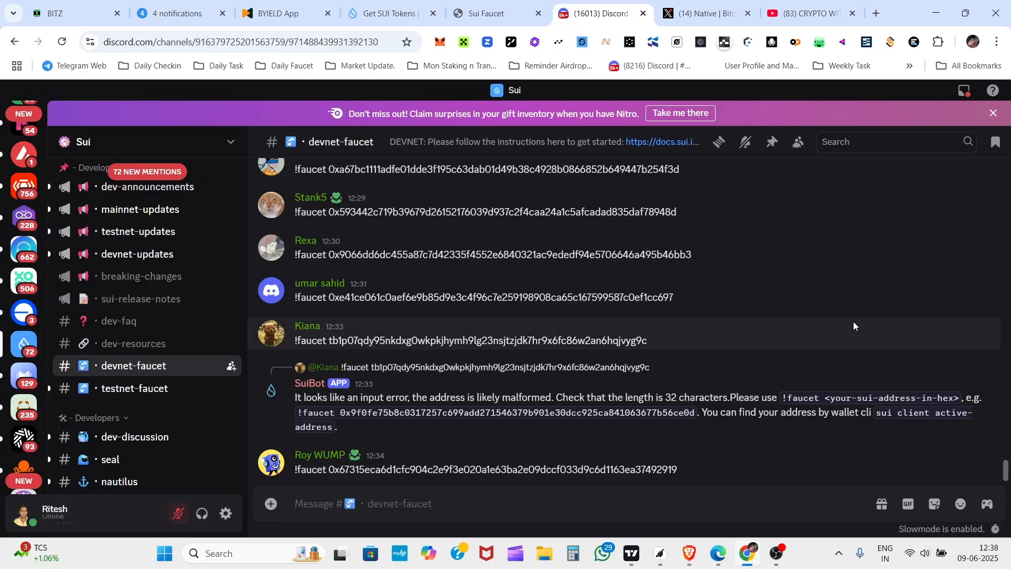
pyautogui.scroll(3, 127, 358)
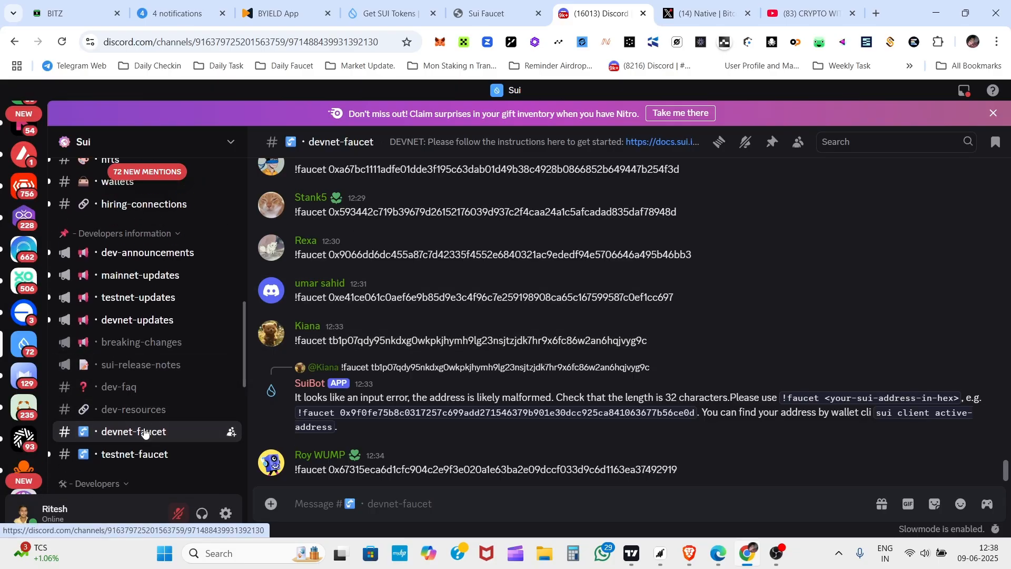
pyautogui.click(154, 455)
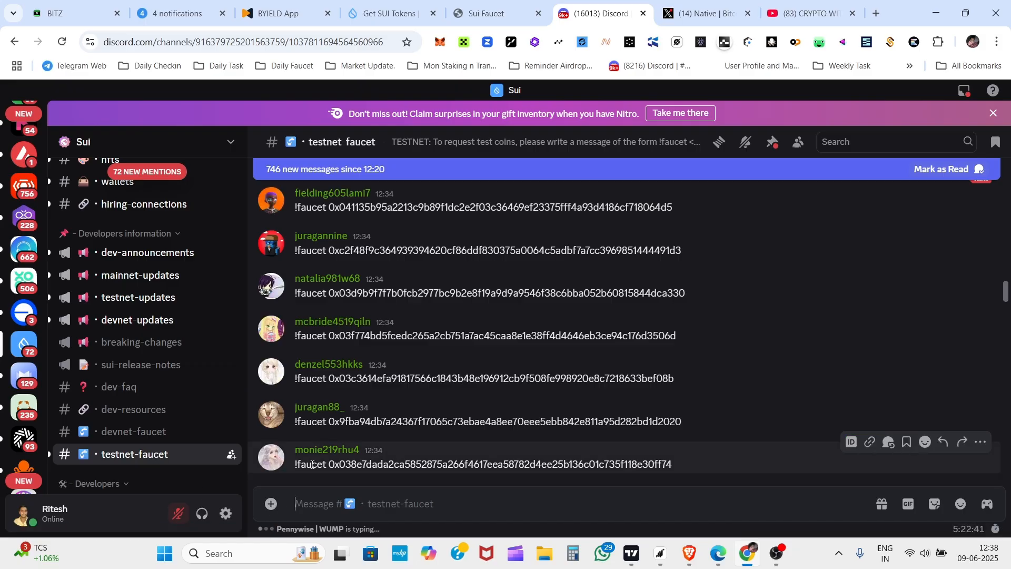
# Step: Draft a !faucet message with the copied wallet address in the testnet-faucet channel and remove it unsent
pyautogui.write('!fauc')
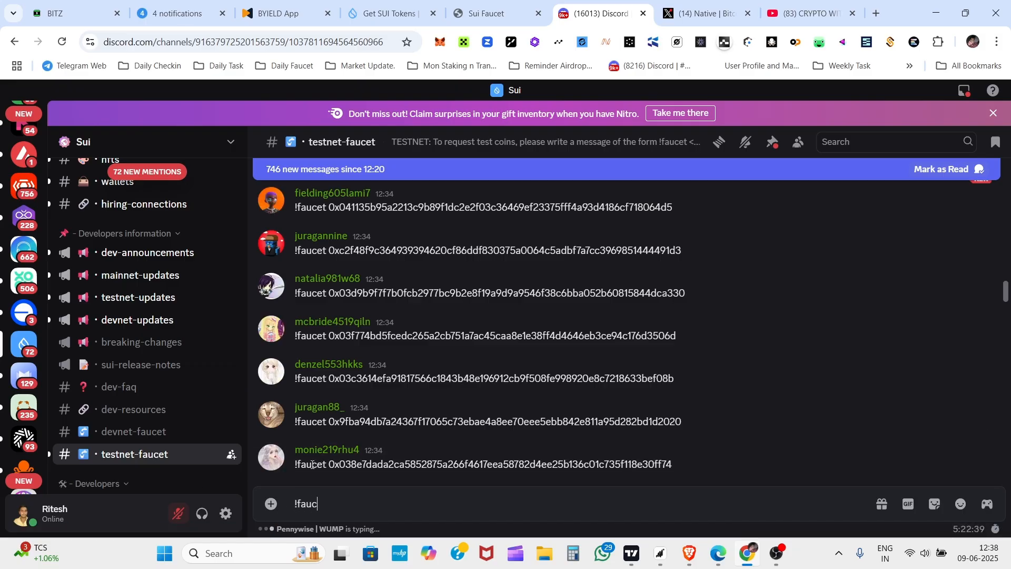
pyautogui.write('et')
pyautogui.hotkey('ctrl', 'v')
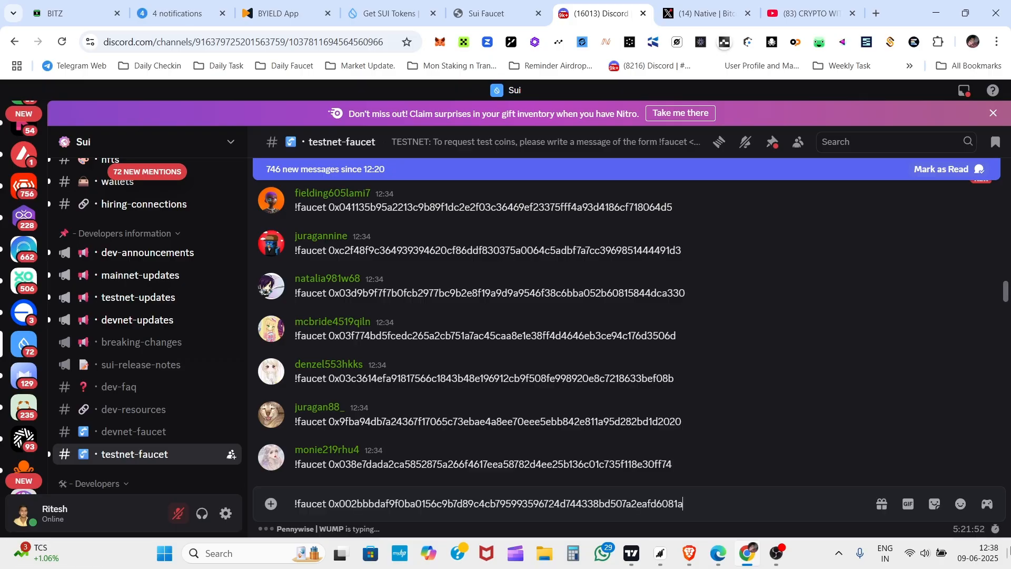
pyautogui.moveTo(690, 504); pyautogui.dragTo(246, 514)
pyautogui.hotkey('ctrl', 'x')
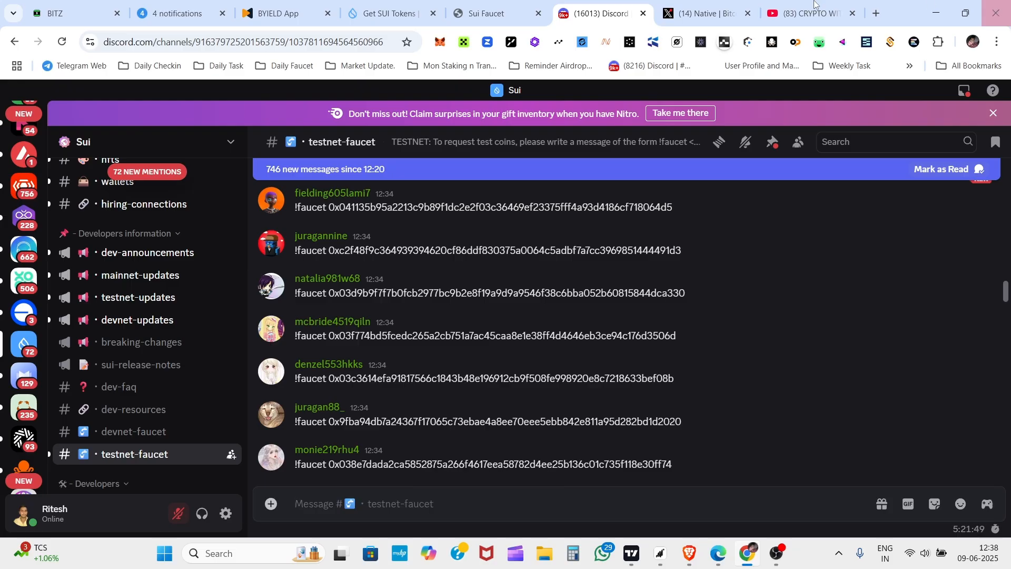
# Step: Review the Slush wallet's portfolio, investment, asset and transaction history pages
pyautogui.click(582, 42)
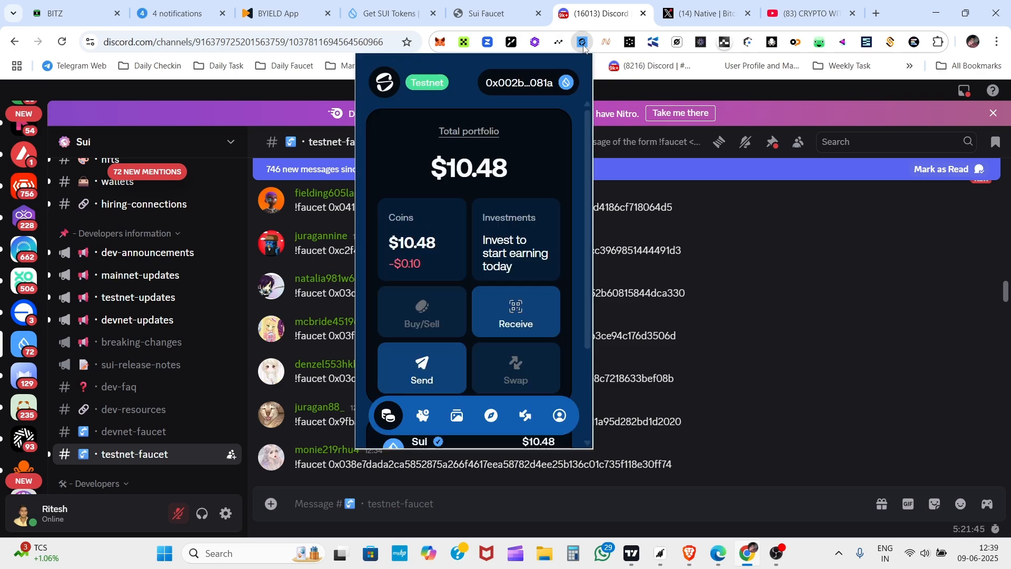
pyautogui.scroll(-3, 495, 237)
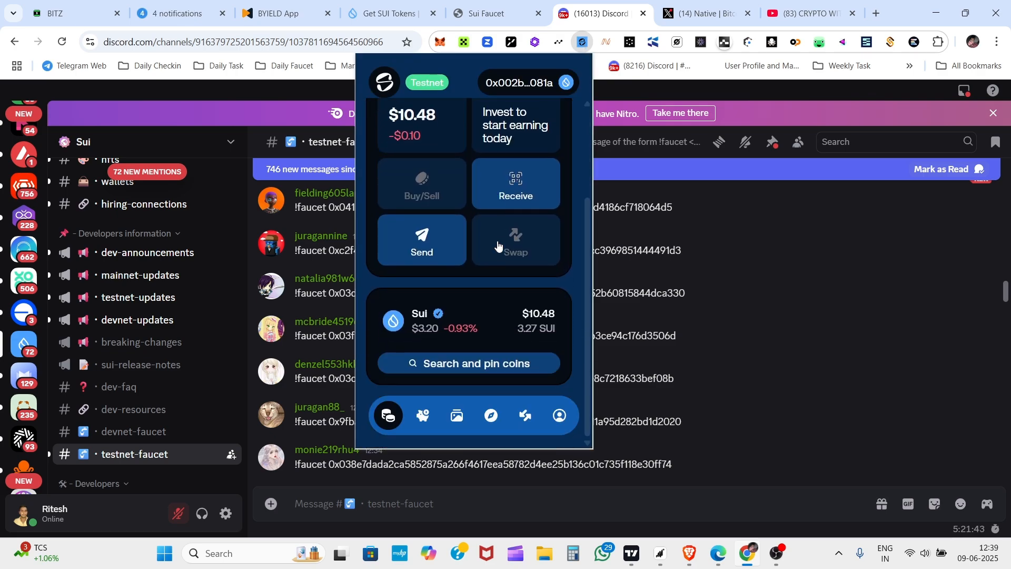
pyautogui.scroll(2, 498, 245)
pyautogui.scroll(-3, 498, 245)
pyautogui.click(422, 416)
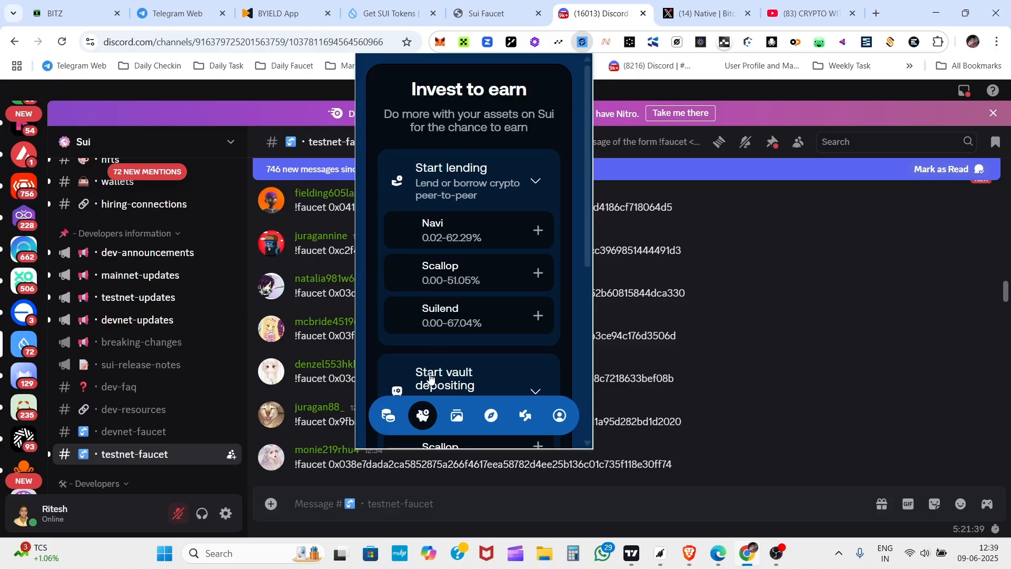
pyautogui.click(456, 416)
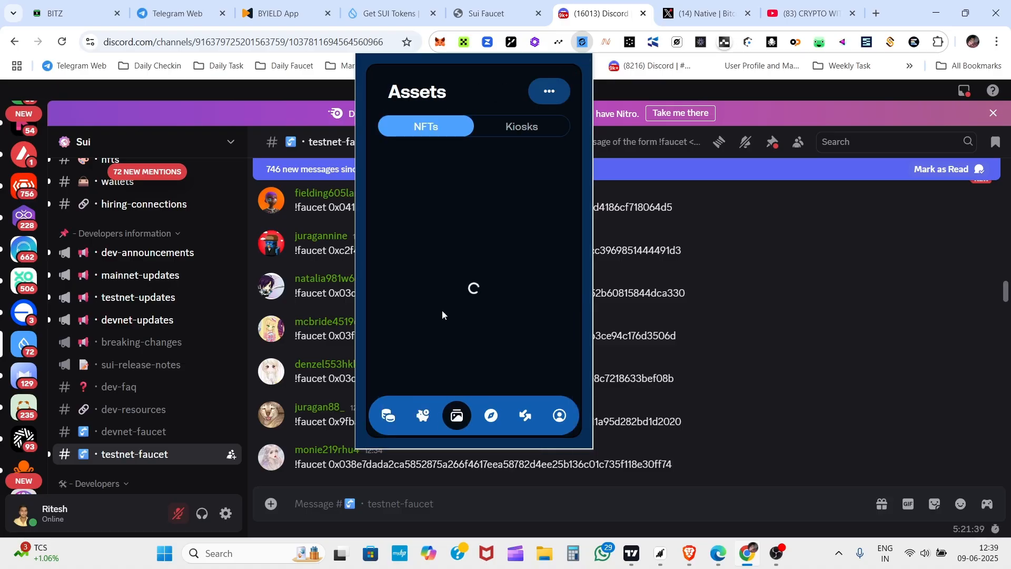
pyautogui.click(490, 415)
pyautogui.click(527, 416)
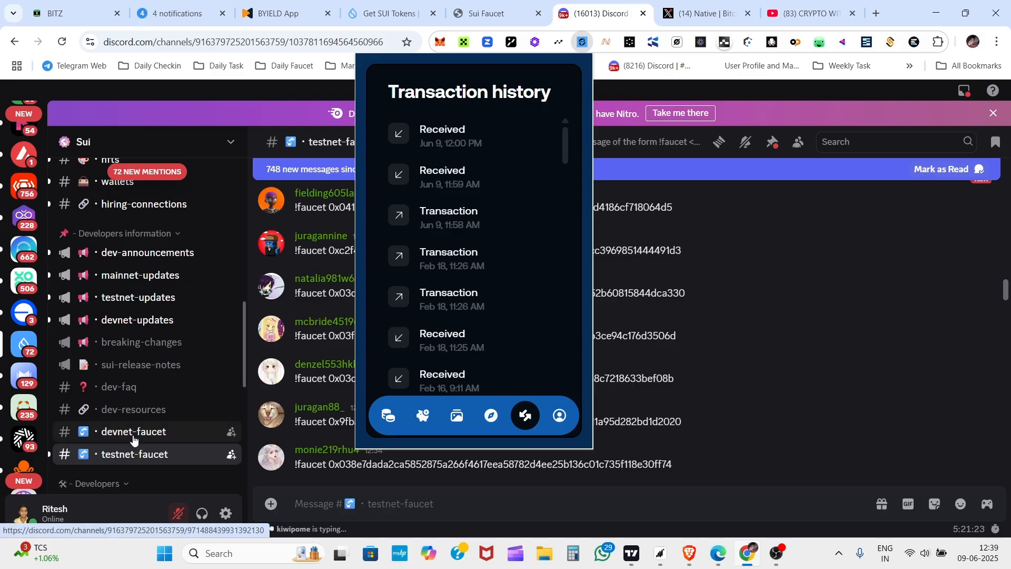
# Step: Return to the Sui Faucet page and check the Slush wallet's transaction history for received tokens
pyautogui.click(390, 13)
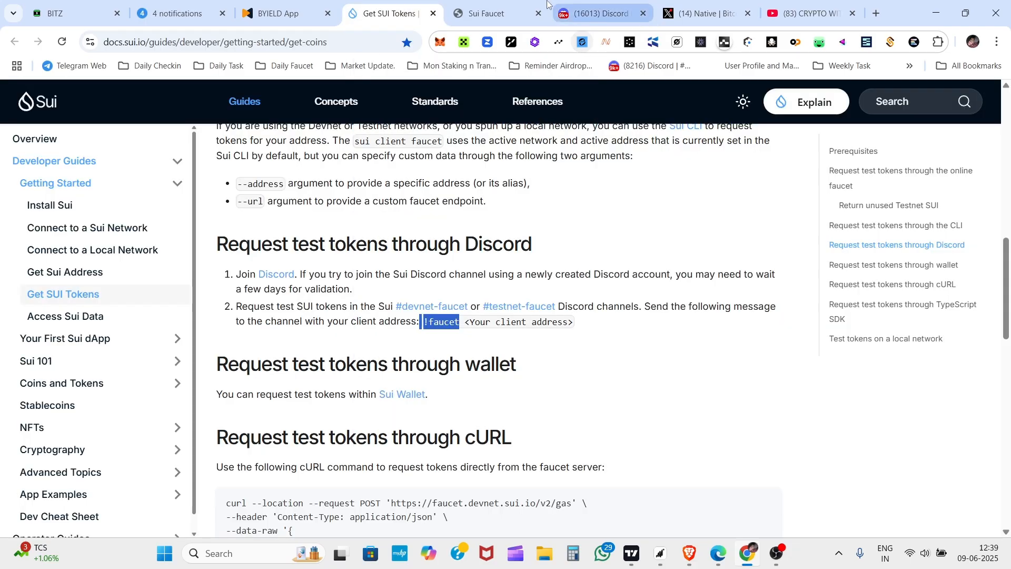
pyautogui.click(486, 13)
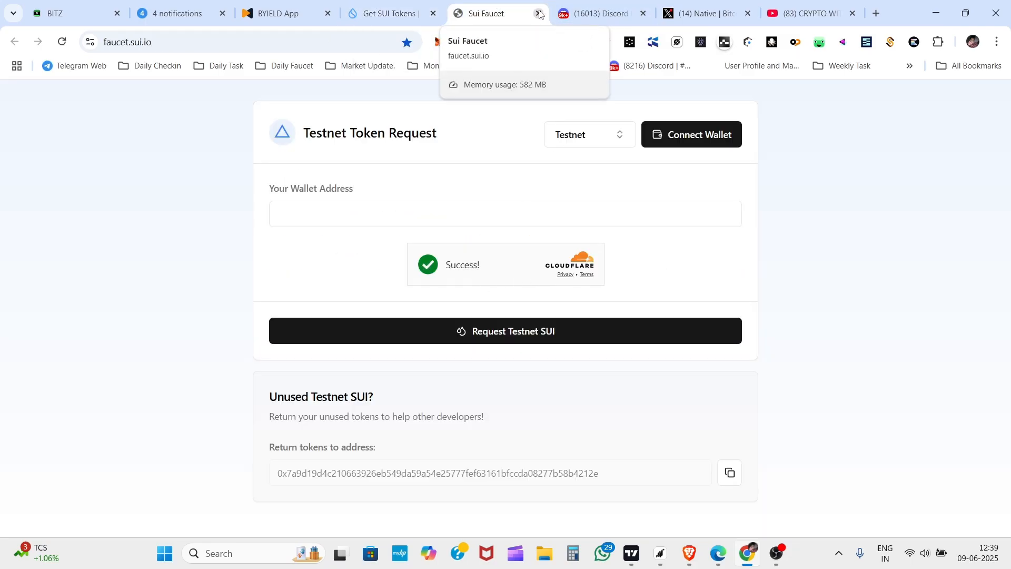
pyautogui.click(582, 41)
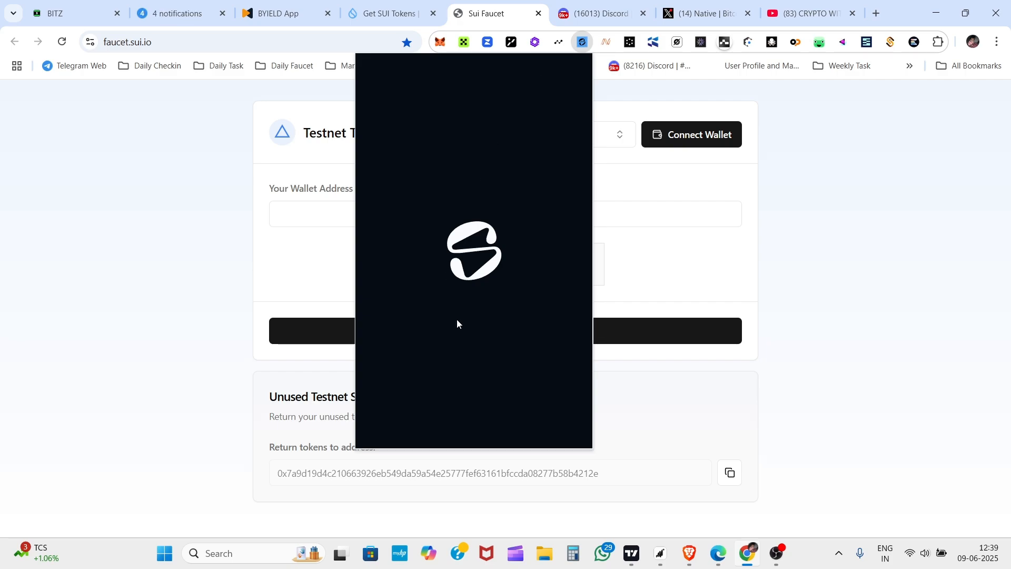
pyautogui.click(530, 414)
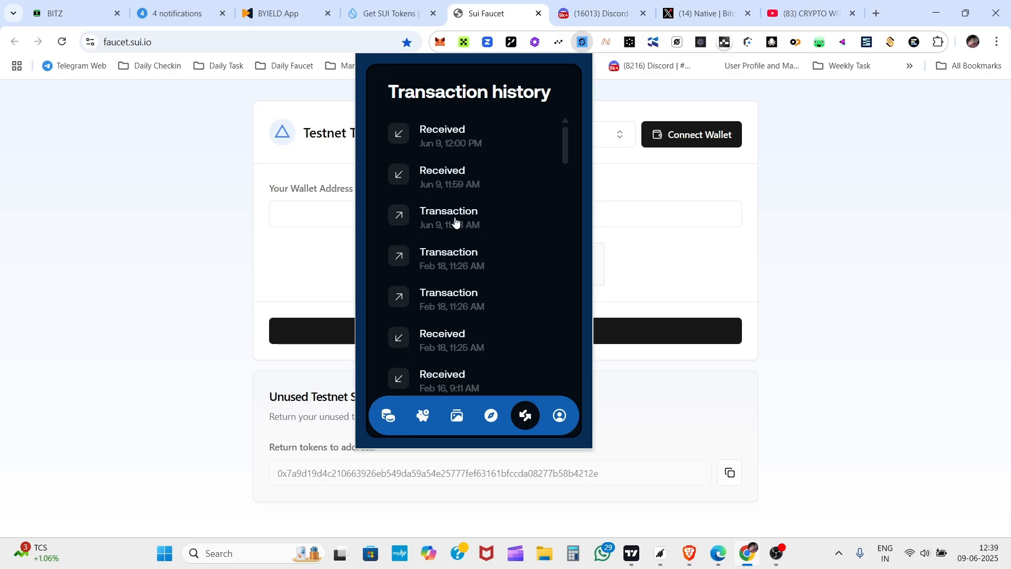
pyautogui.click(838, 264)
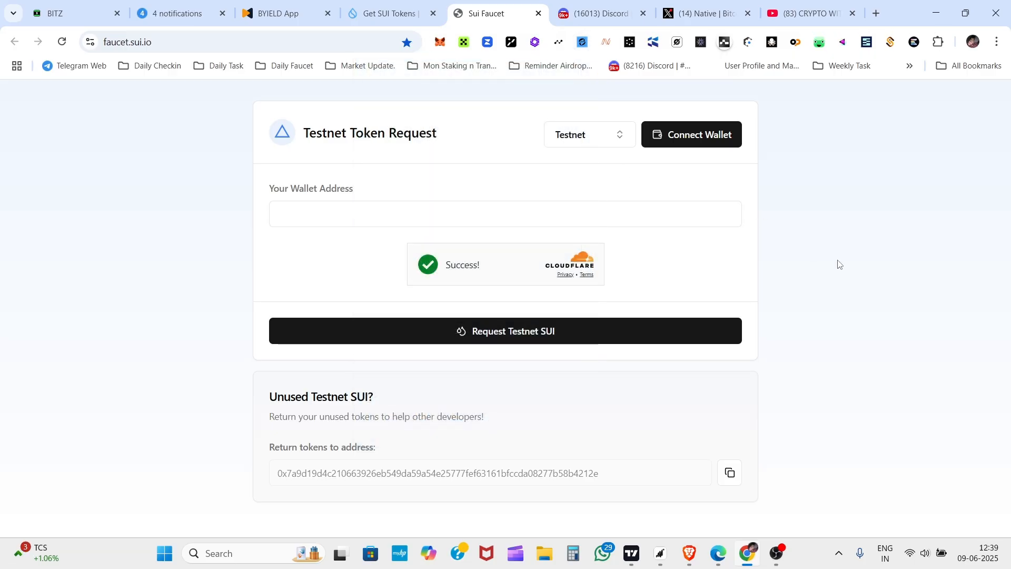
# Step: Return to the BYIELD App page, connect the Slush wallet by approving the connection request, and check the Testnet network selection
pyautogui.click(277, 6)
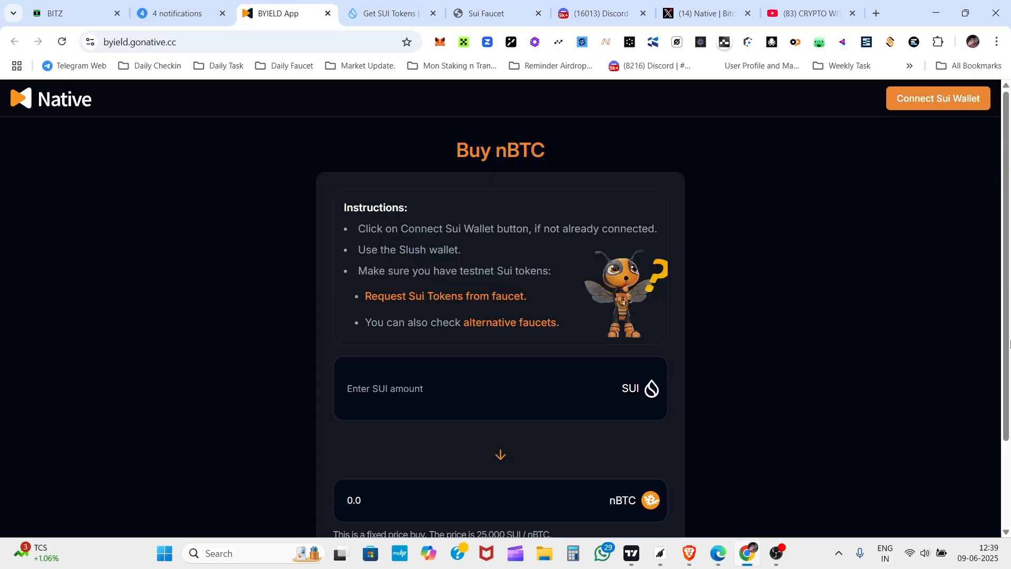
pyautogui.click(185, 46)
pyautogui.click(1006, 356)
pyautogui.click(925, 94)
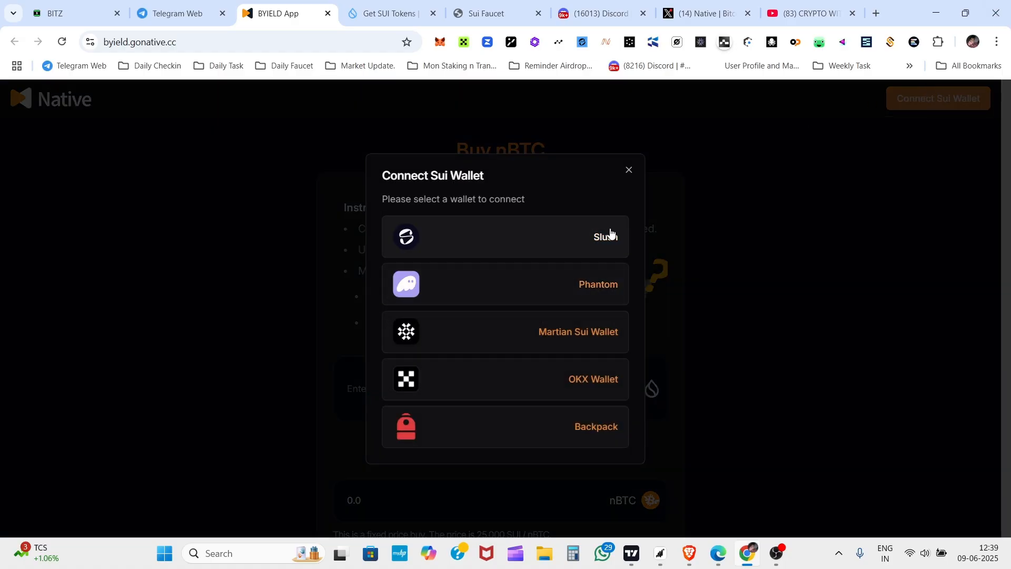
pyautogui.click(605, 234)
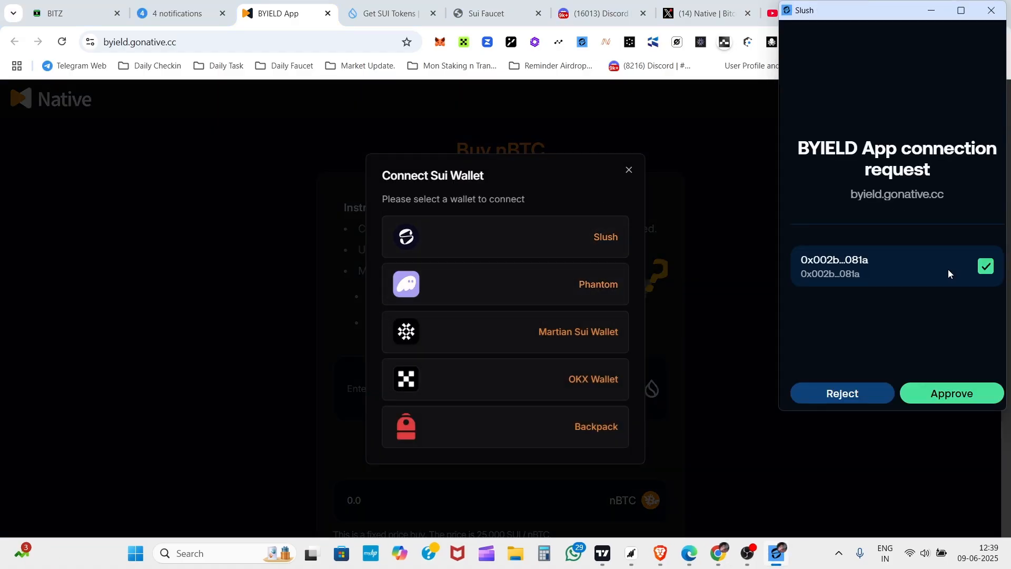
pyautogui.click(963, 392)
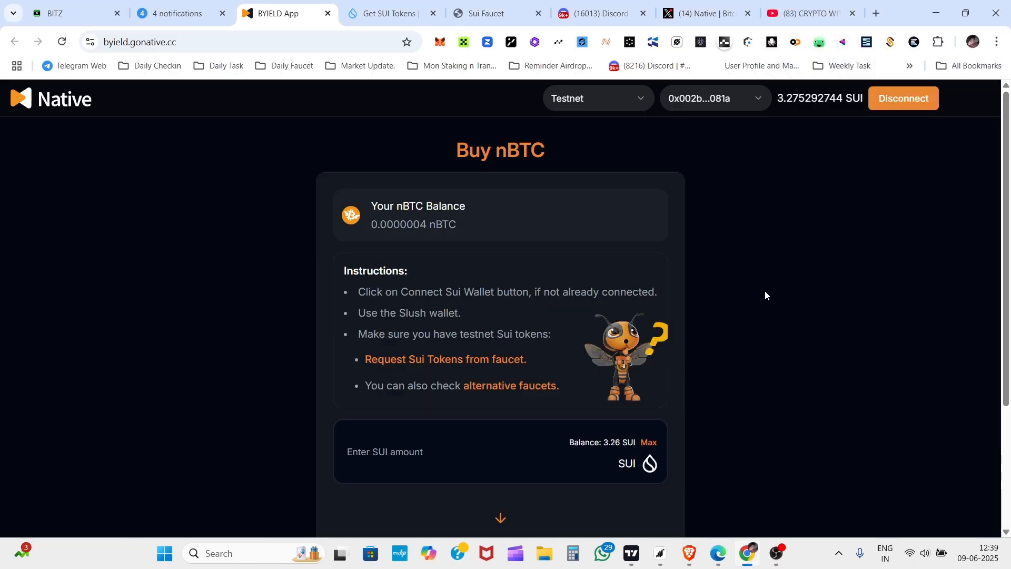
pyautogui.click(570, 100)
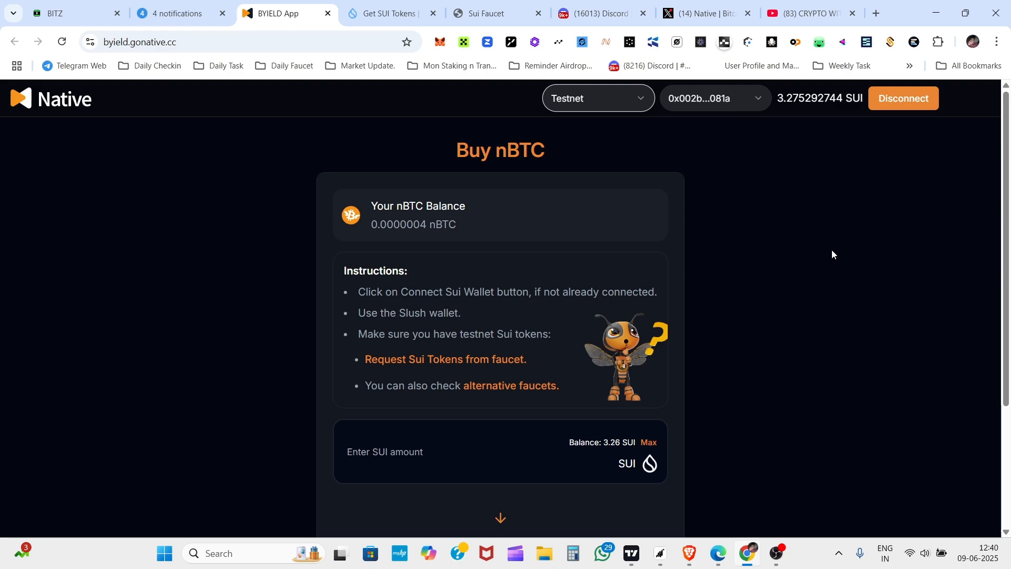
# Step: Enter 0.1 SUI as the amount to exchange for nBTC
pyautogui.scroll(-4, 831, 252)
pyautogui.scroll(4, 831, 253)
pyautogui.scroll(-2, 829, 253)
pyautogui.click(417, 342)
pyautogui.click(500, 386)
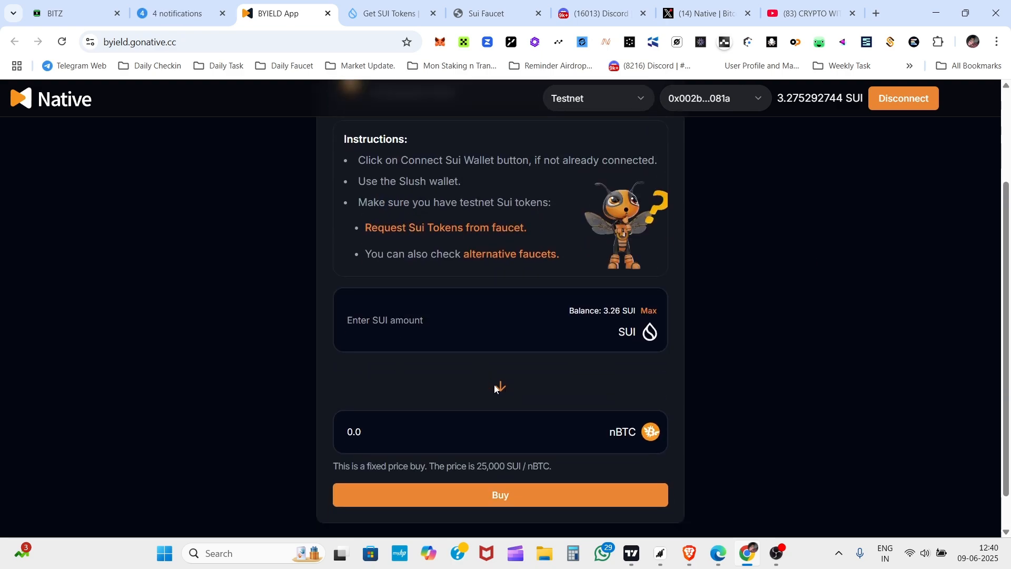
pyautogui.doubleClick(502, 390)
pyautogui.click(401, 323)
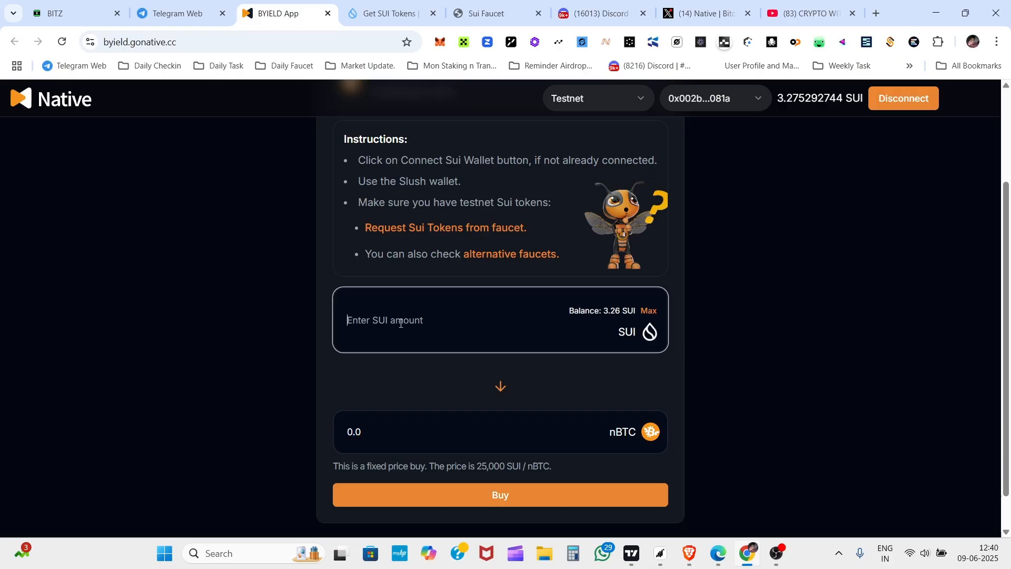
pyautogui.write('0.1')
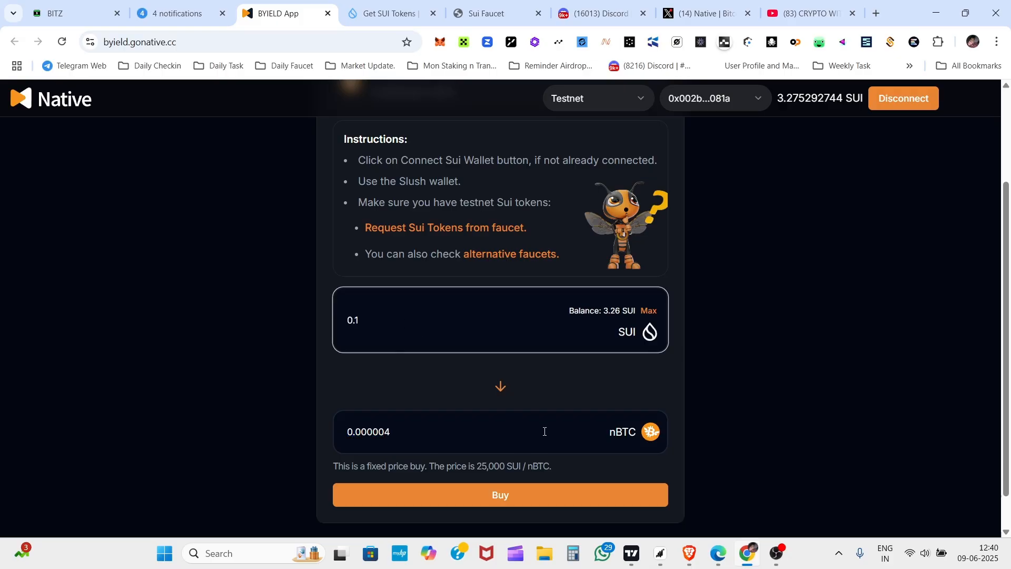
# Step: Submit the nBTC purchase and approve the transaction in the Slush wallet
pyautogui.scroll(-1, 516, 415)
pyautogui.click(501, 453)
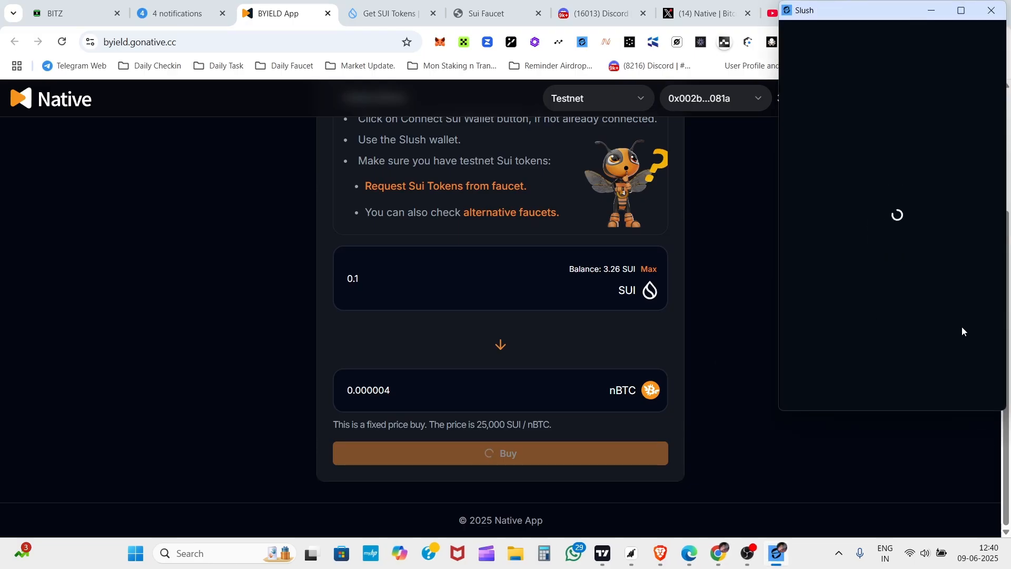
pyautogui.scroll(-6, 953, 337)
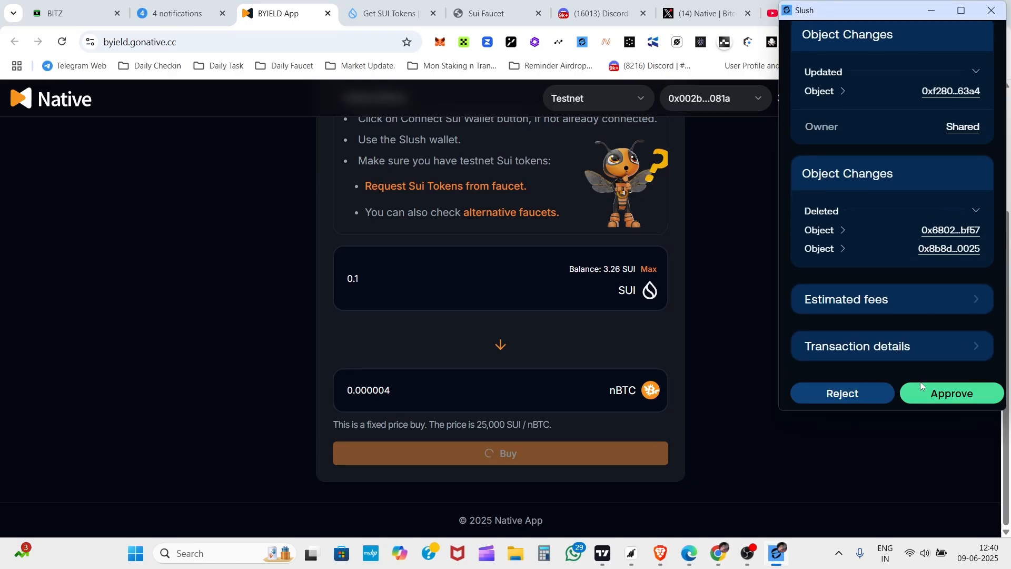
pyautogui.click(925, 394)
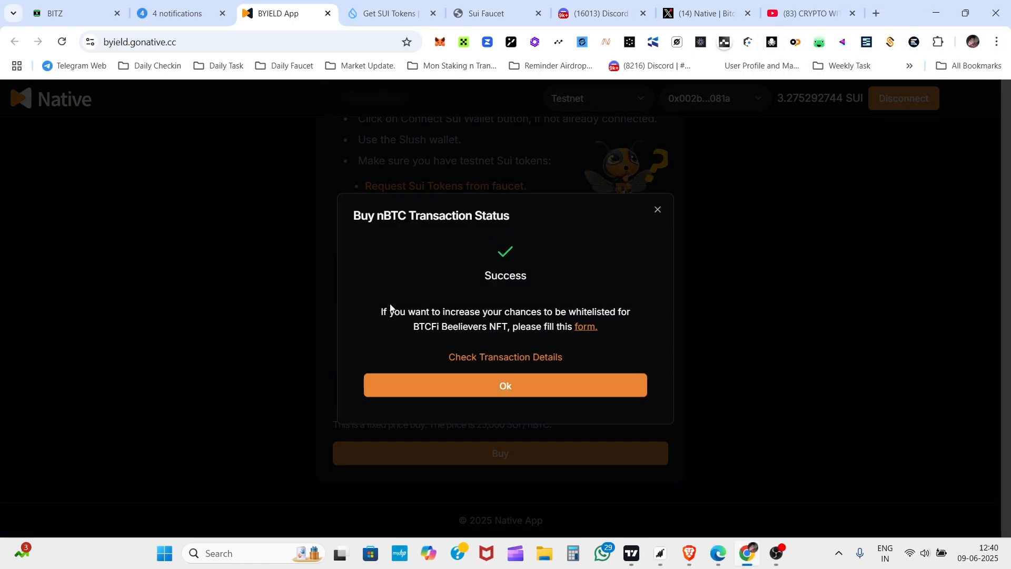
# Step: Open the BTCFi Beelievers NFT whitelist form from the transaction status message, check its response page and close it
pyautogui.moveTo(382, 311); pyautogui.dragTo(630, 312)
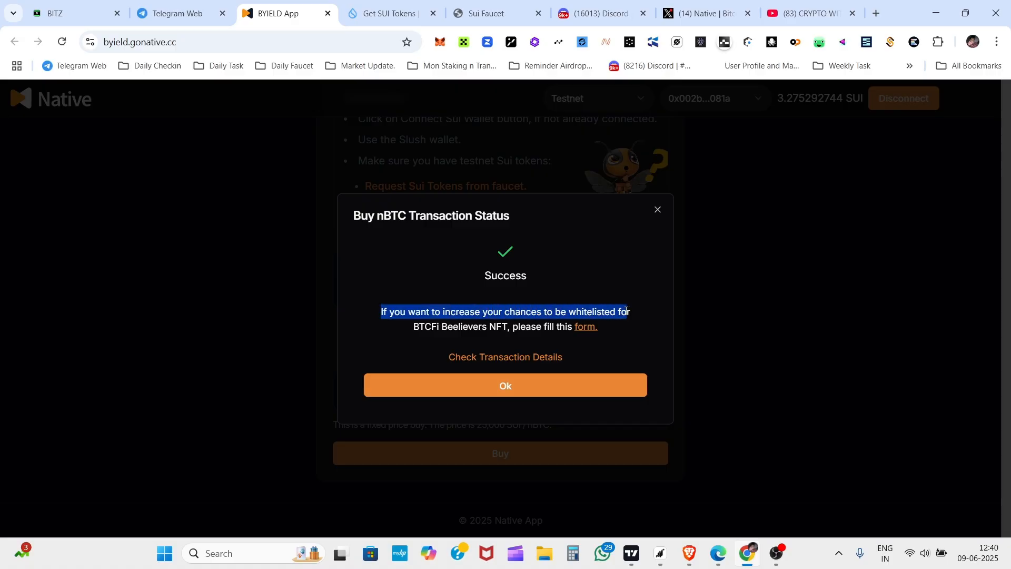
pyautogui.click(585, 326)
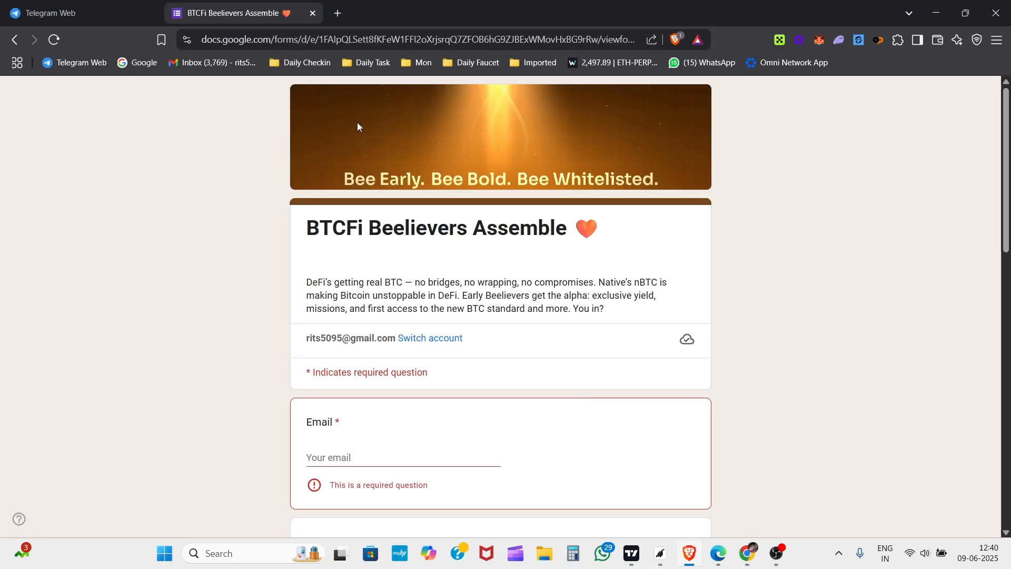
pyautogui.click(739, 551)
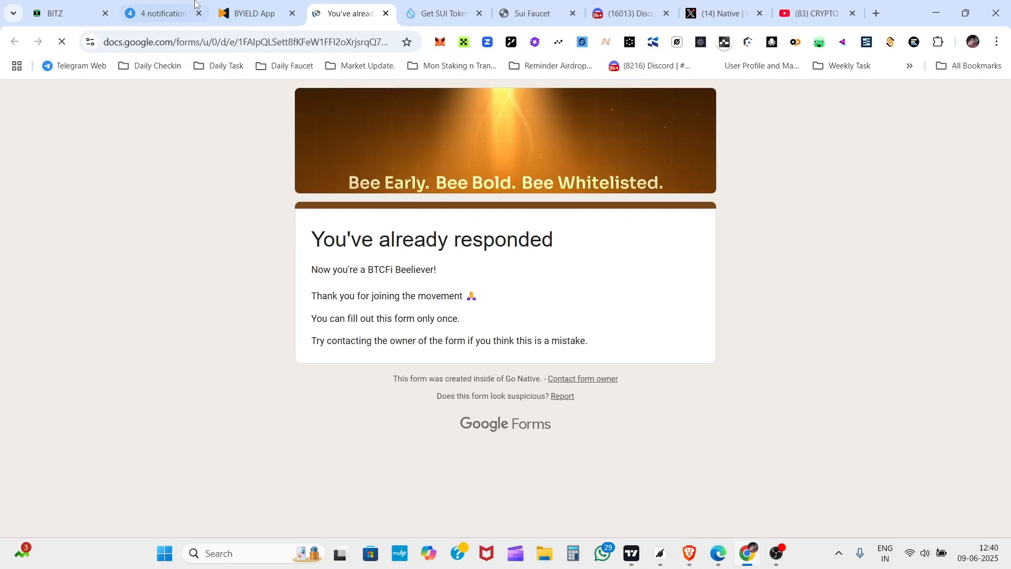
pyautogui.moveTo(315, 241); pyautogui.dragTo(507, 245)
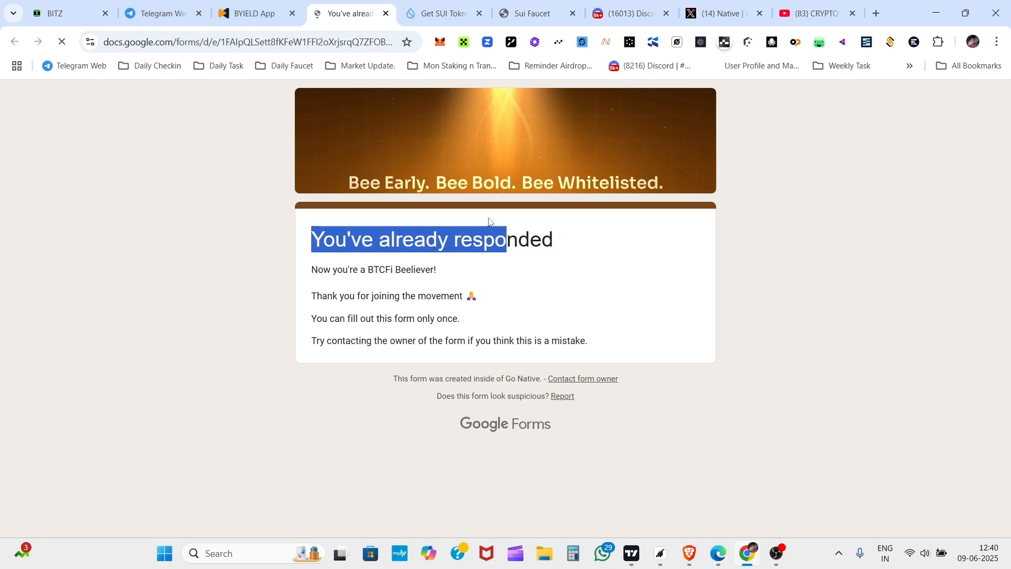
pyautogui.click(387, 15)
# Step: Check the Slush wallet's transaction history for the nBTC purchase
pyautogui.click(581, 42)
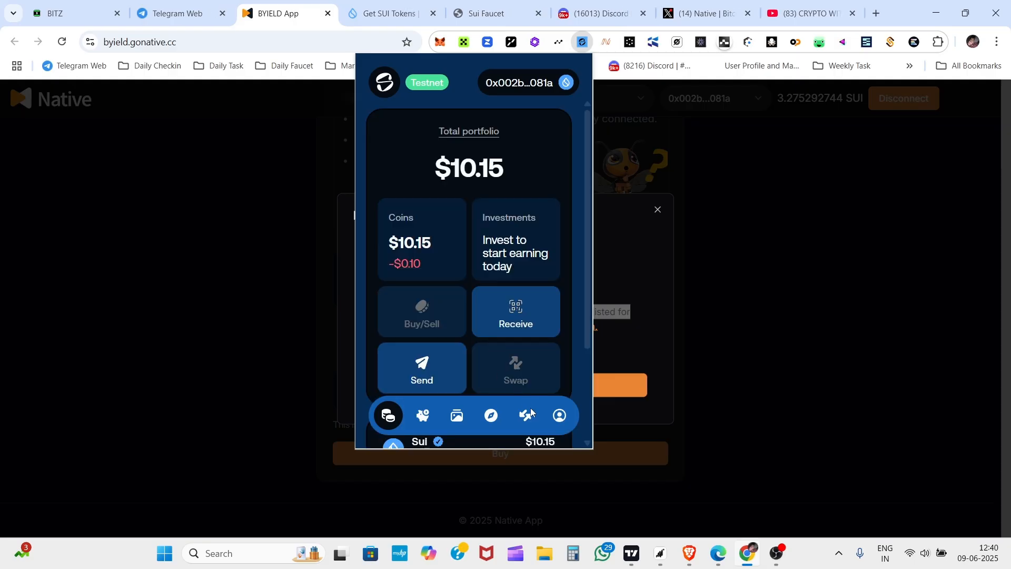
pyautogui.click(528, 413)
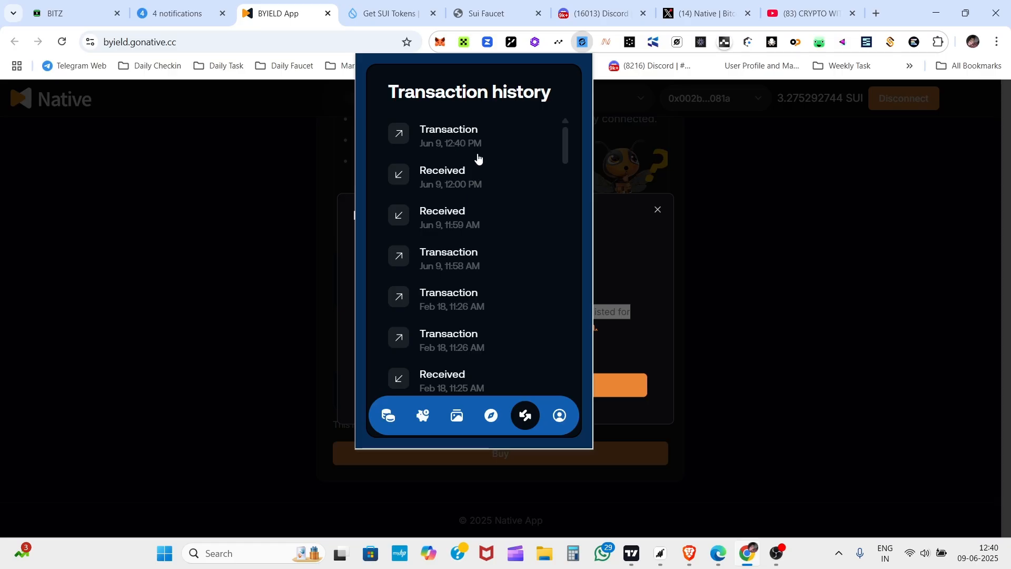
pyautogui.press('Escape')
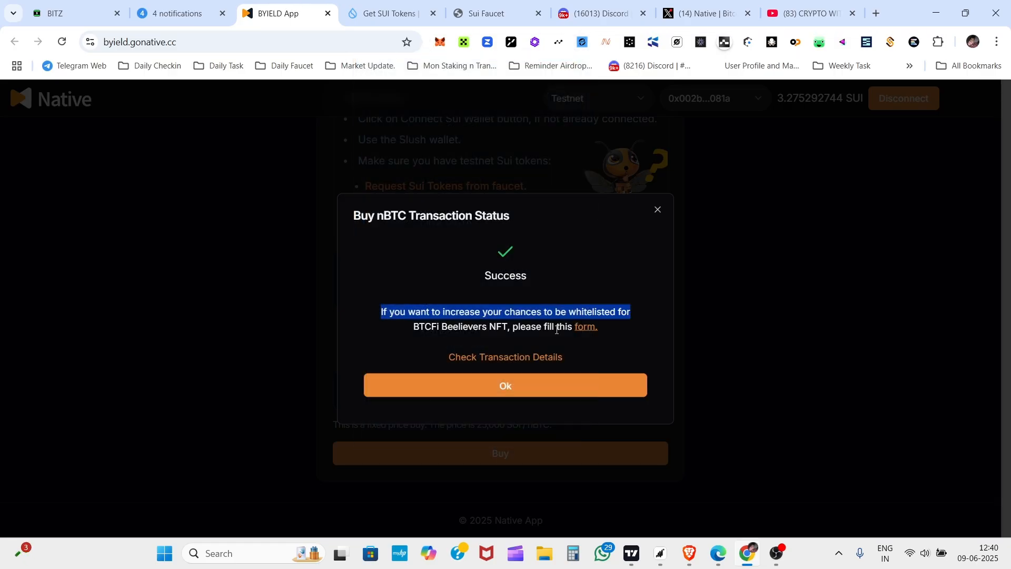
# Step: Dismiss the nBTC transaction status and disconnect the wallet from the BYIELD app
pyautogui.click(535, 386)
pyautogui.scroll(3, 760, 292)
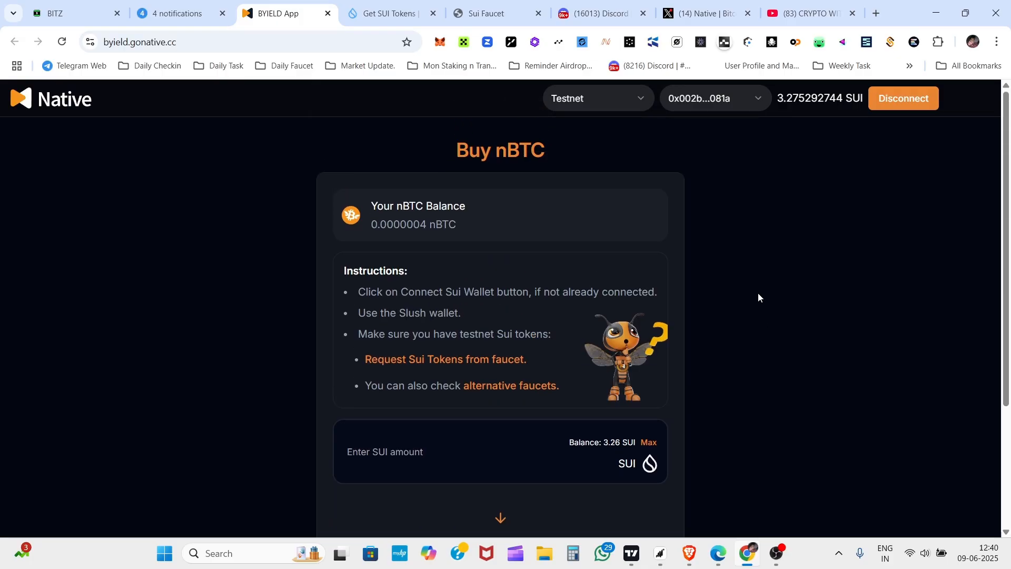
pyautogui.click(903, 98)
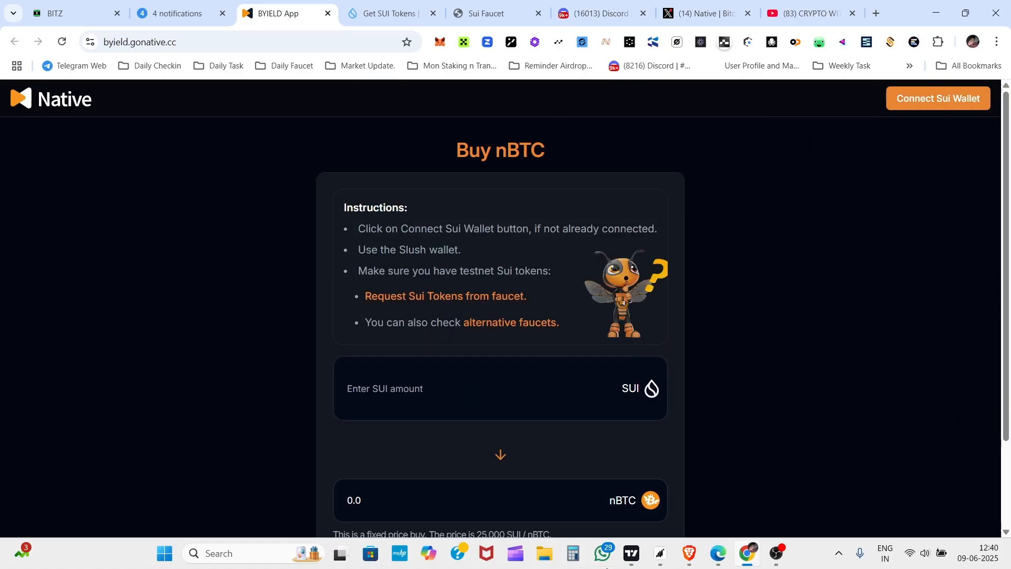
# Step: Switch to Brave and examine the BTCFi Beelievers form's email, Telegram ID and X follow questions
pyautogui.click(688, 552)
pyautogui.scroll(-1, 379, 383)
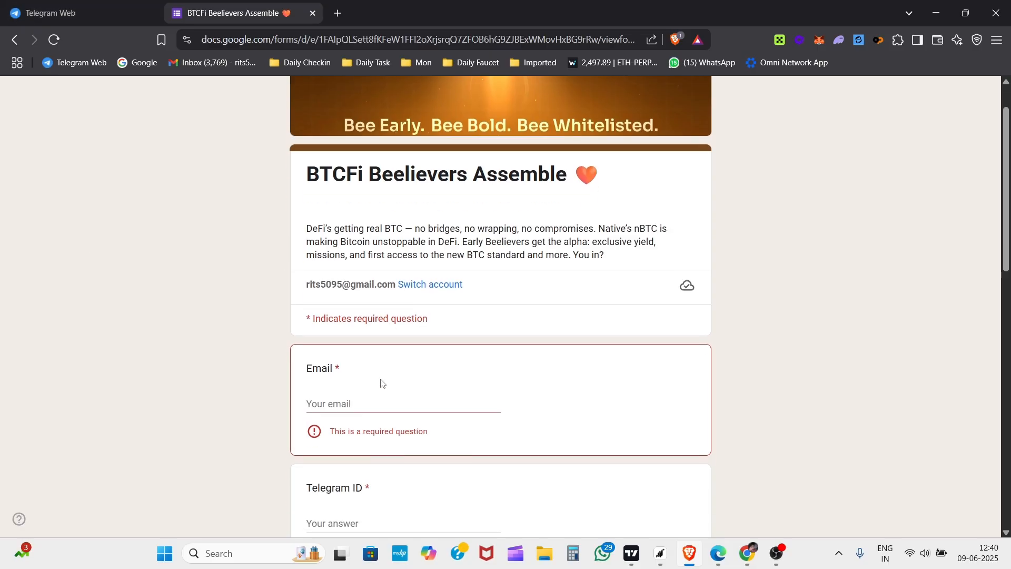
pyautogui.click(368, 389)
pyautogui.scroll(-3, 368, 389)
pyautogui.click(368, 387)
pyautogui.scroll(-3, 358, 376)
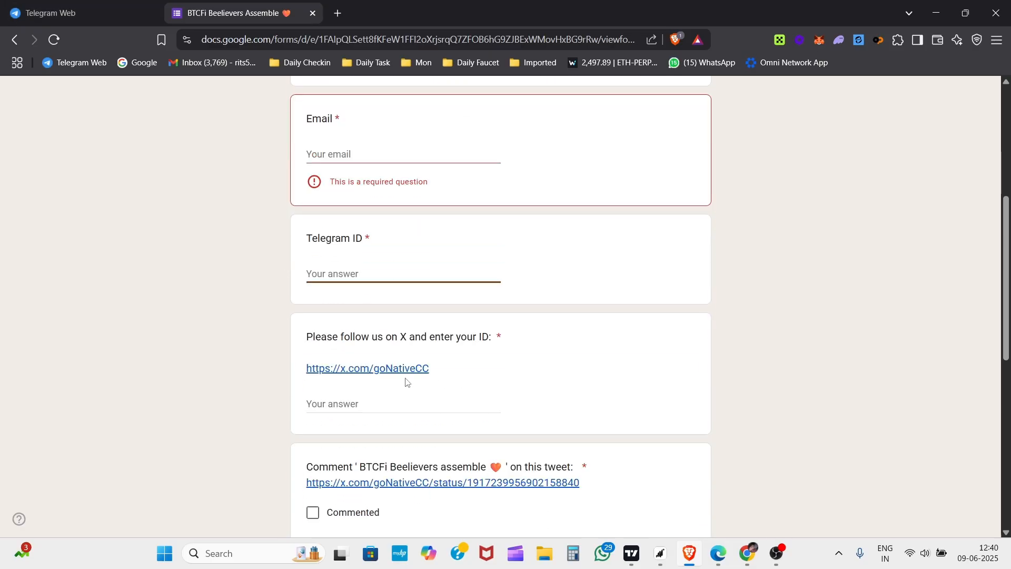
pyautogui.click(351, 374)
pyautogui.moveTo(449, 364); pyautogui.dragTo(303, 363)
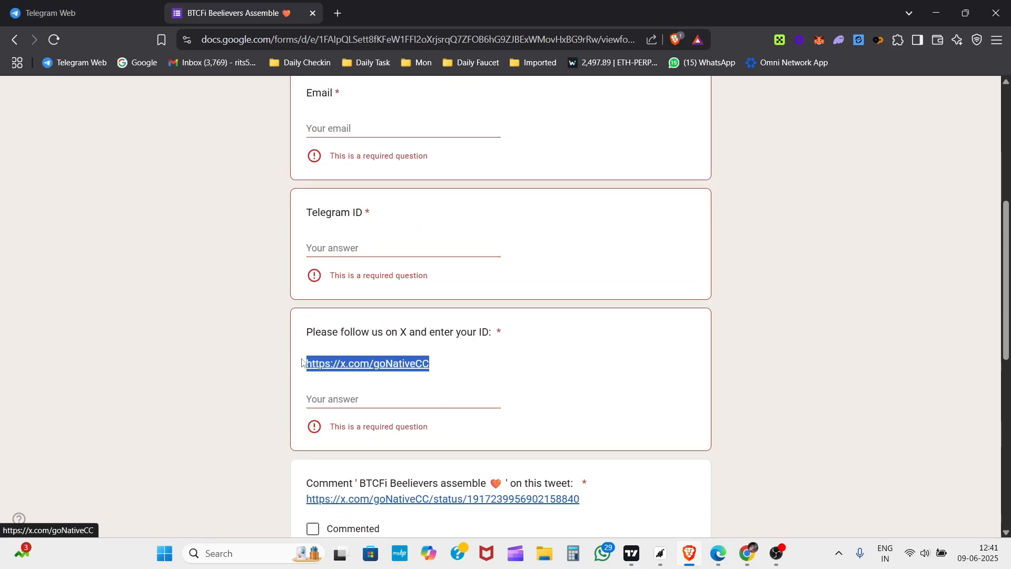
pyautogui.moveTo(452, 364); pyautogui.dragTo(310, 361)
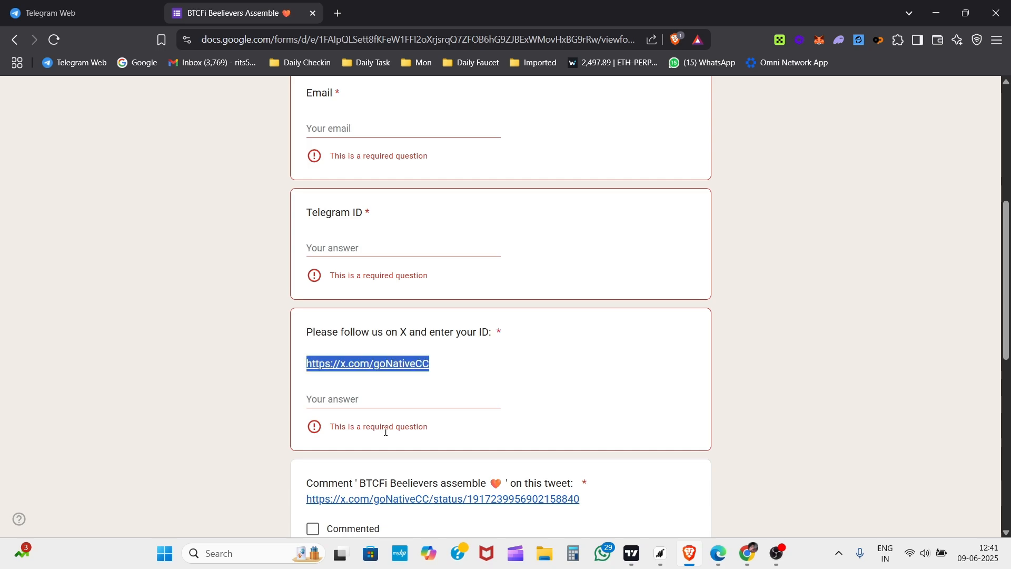
pyautogui.click(392, 399)
pyautogui.scroll(-3, 486, 374)
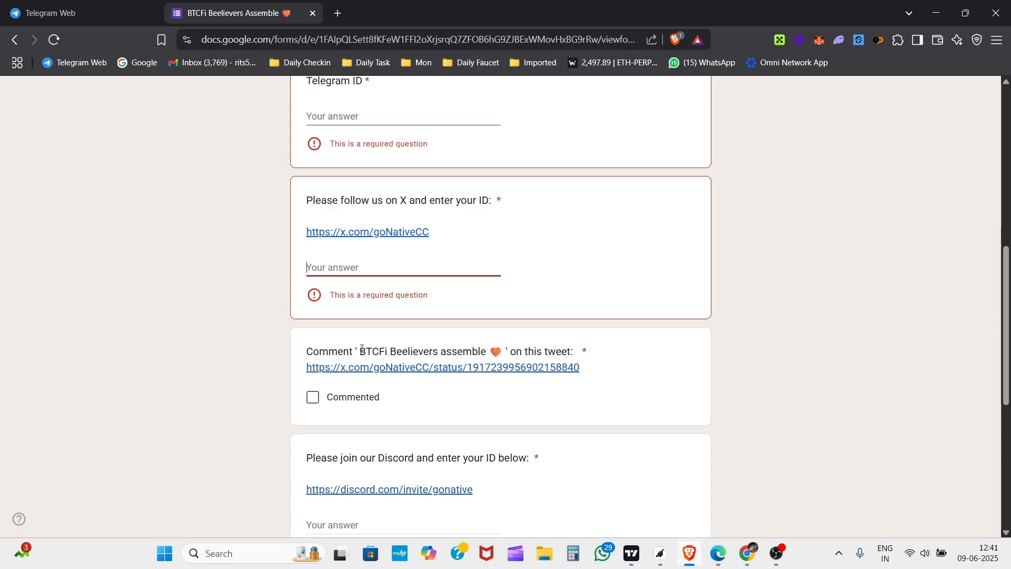
# Step: Highlight the required comment text 'BTCFi Beelievers assemble' in the form's tweet question and mark it as Commented
pyautogui.moveTo(359, 351); pyautogui.dragTo(488, 356)
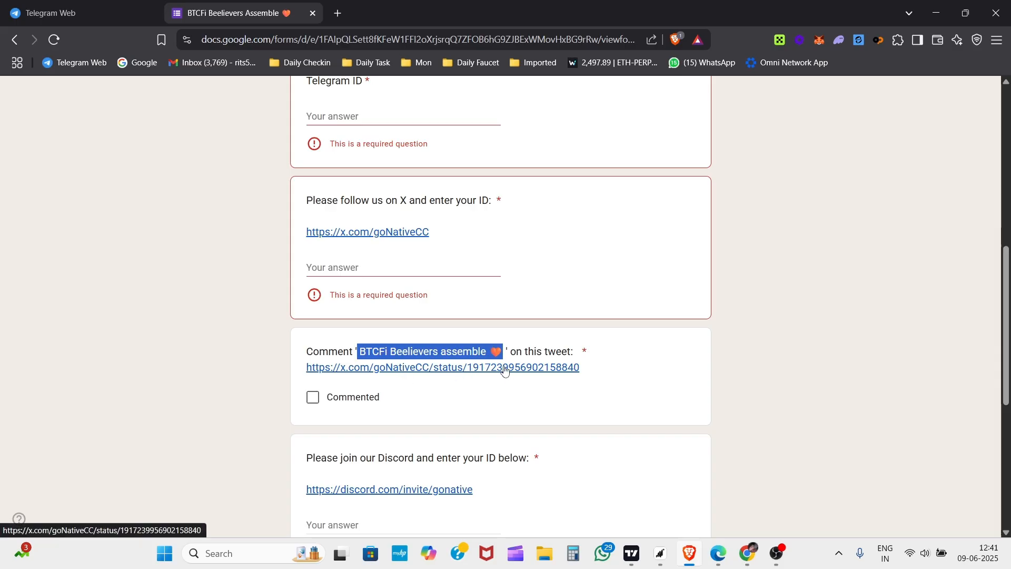
pyautogui.click(391, 354)
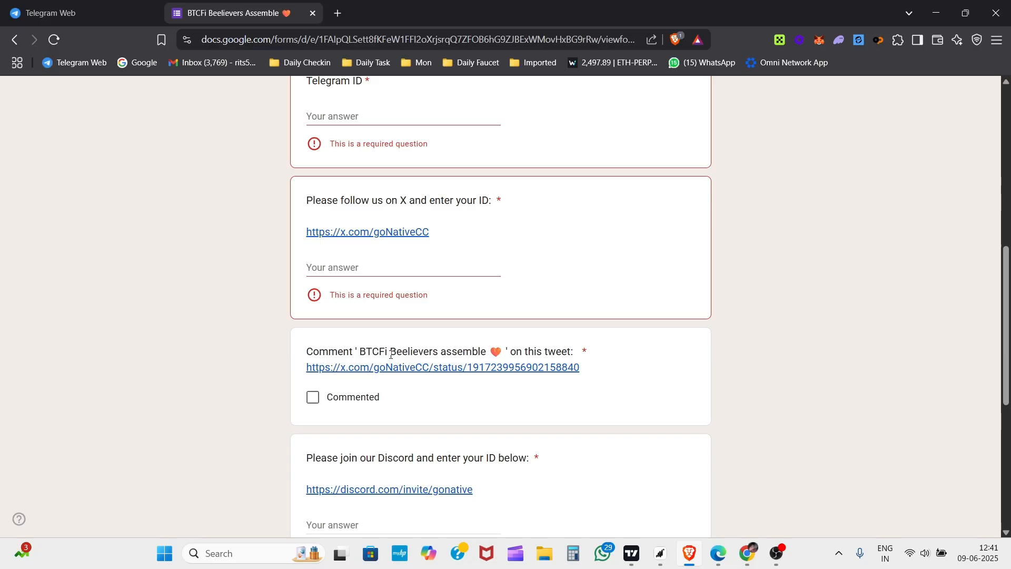
pyautogui.moveTo(360, 354); pyautogui.dragTo(502, 353)
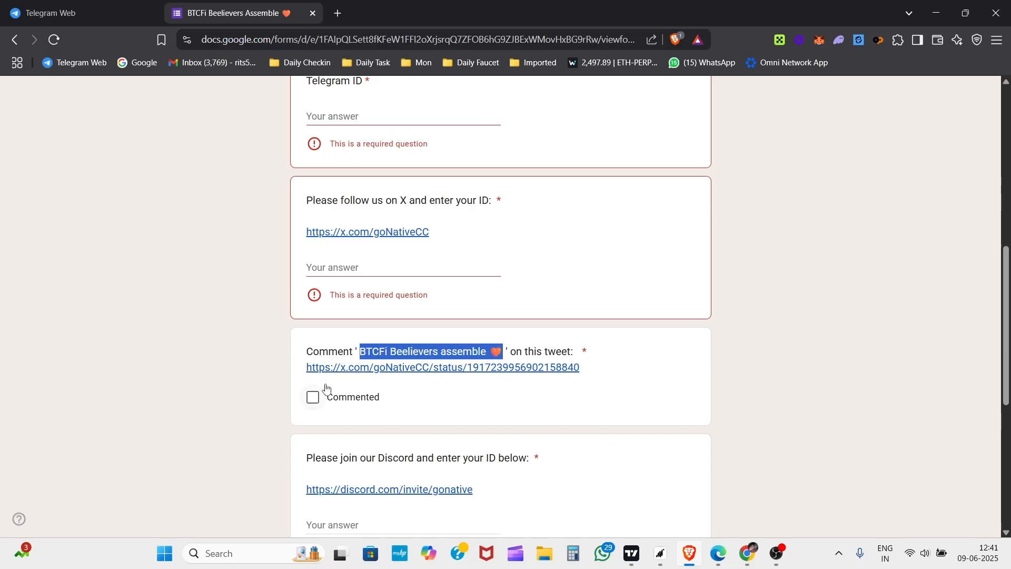
pyautogui.click(313, 398)
# Step: Examine the form's Discord ID, newsletter subscription and Sui wallet address questions
pyautogui.scroll(-2, 454, 359)
pyautogui.scroll(-2, 437, 357)
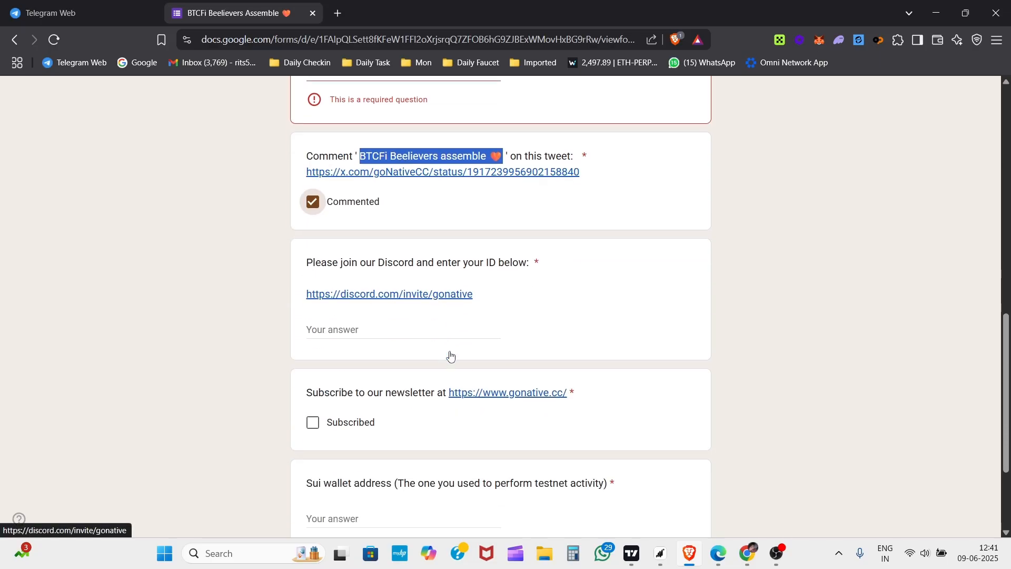
pyautogui.click(360, 263)
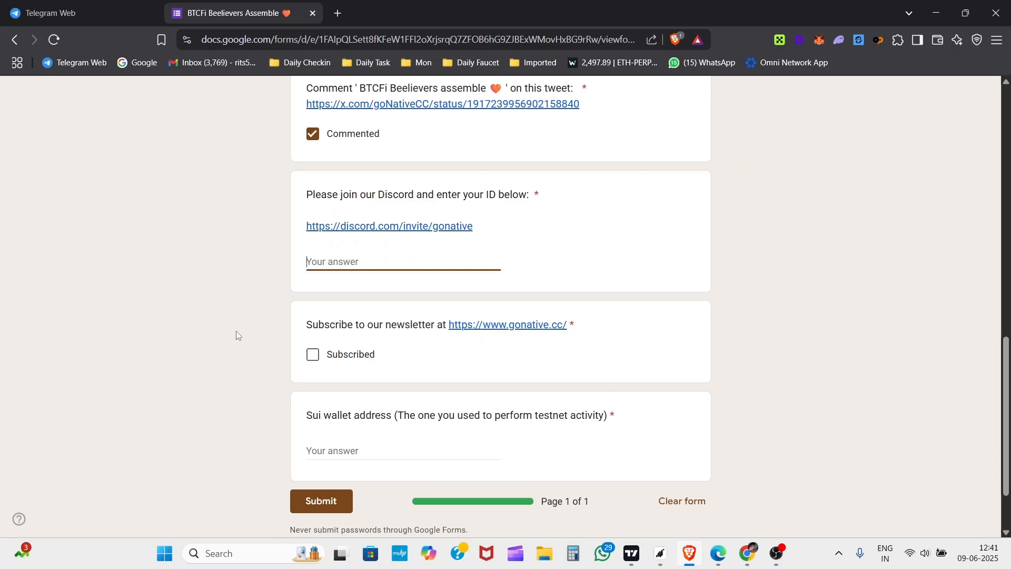
pyautogui.click(312, 355)
pyautogui.click(342, 470)
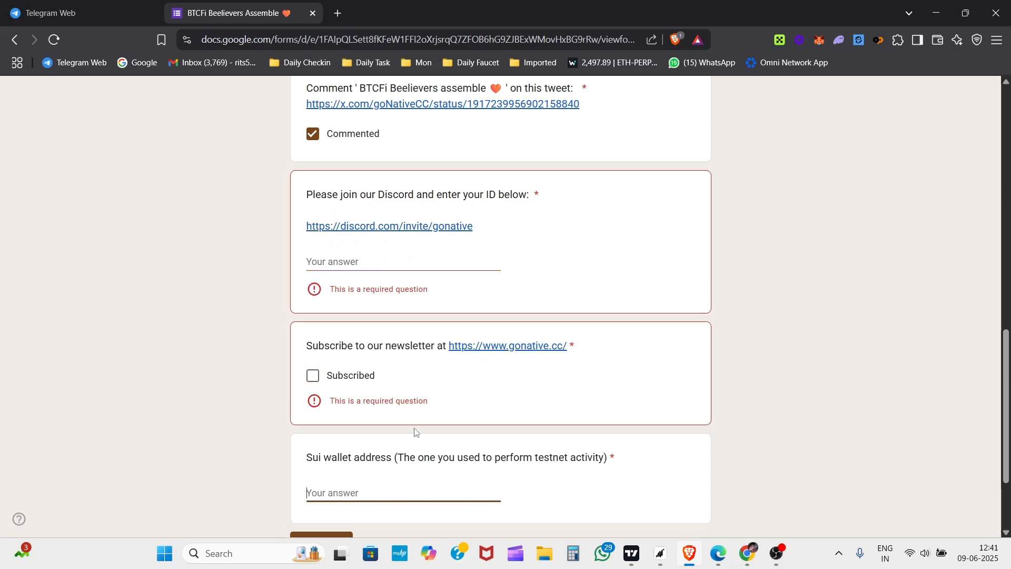
pyautogui.scroll(-1, 416, 431)
pyautogui.scroll(4, 542, 260)
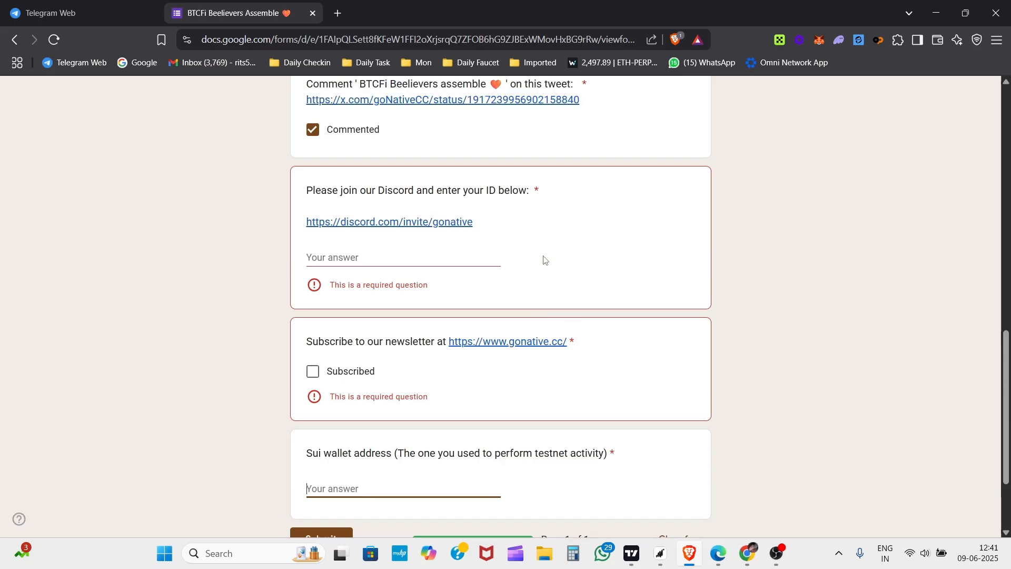
# Step: Switch back to Chrome and open the channel with the Daily Reminder Airdrop post in Telegram Web
pyautogui.click(742, 553)
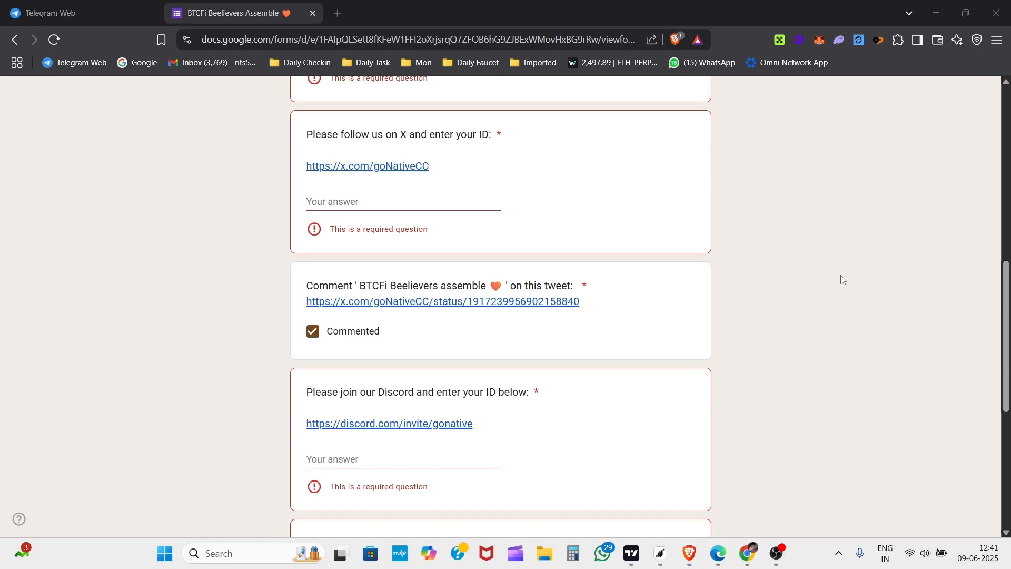
pyautogui.click(747, 553)
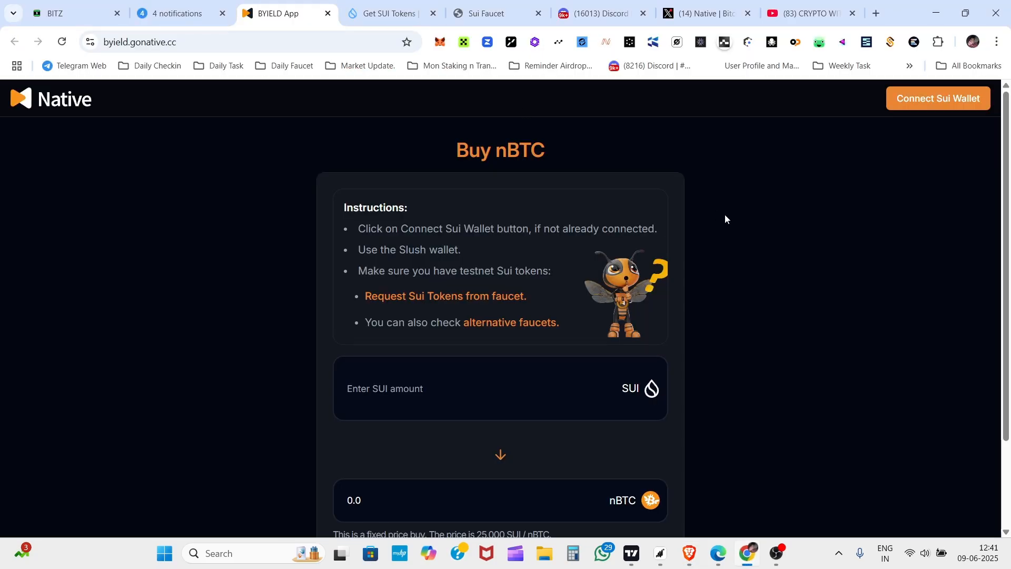
pyautogui.click(177, 13)
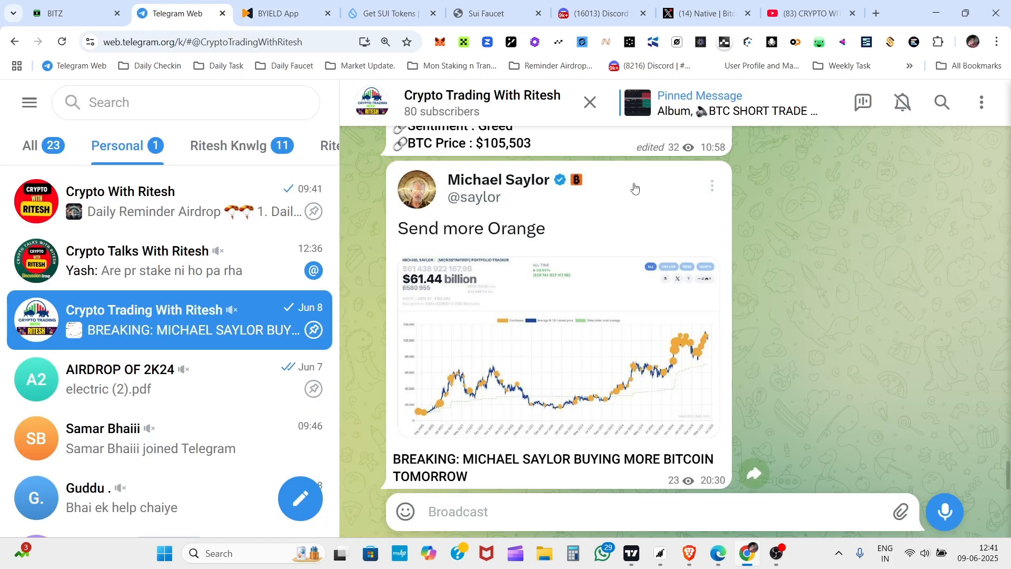
pyautogui.click(80, 221)
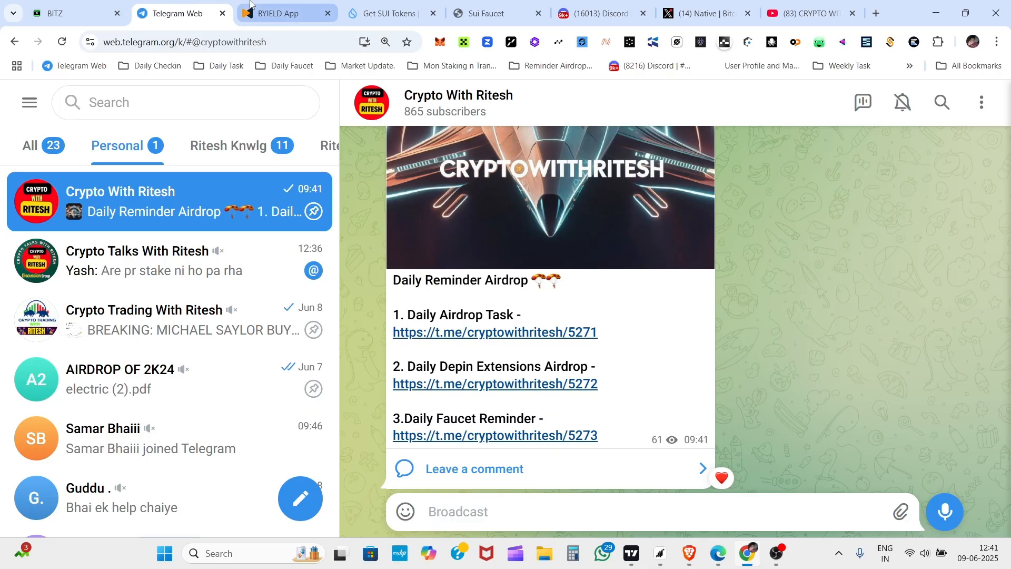
# Step: Return to the BYIELD App page and view the SUI amount field and nBTC purchase section
pyautogui.click(285, 13)
pyautogui.click(510, 412)
pyautogui.scroll(-2, 510, 412)
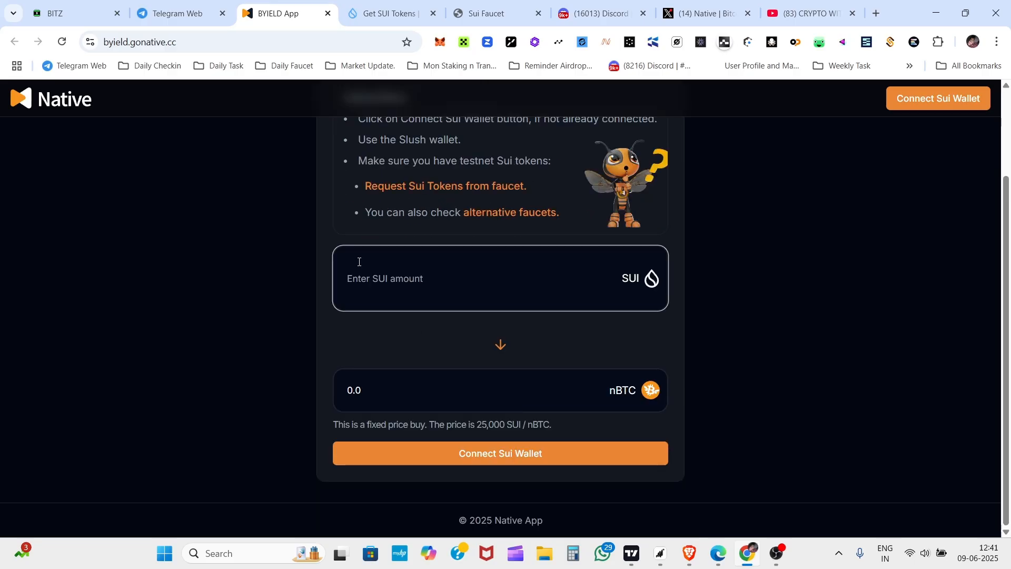
# Step: Return to the Telegram airdrop channel, view its channel info and close it
pyautogui.click(210, 6)
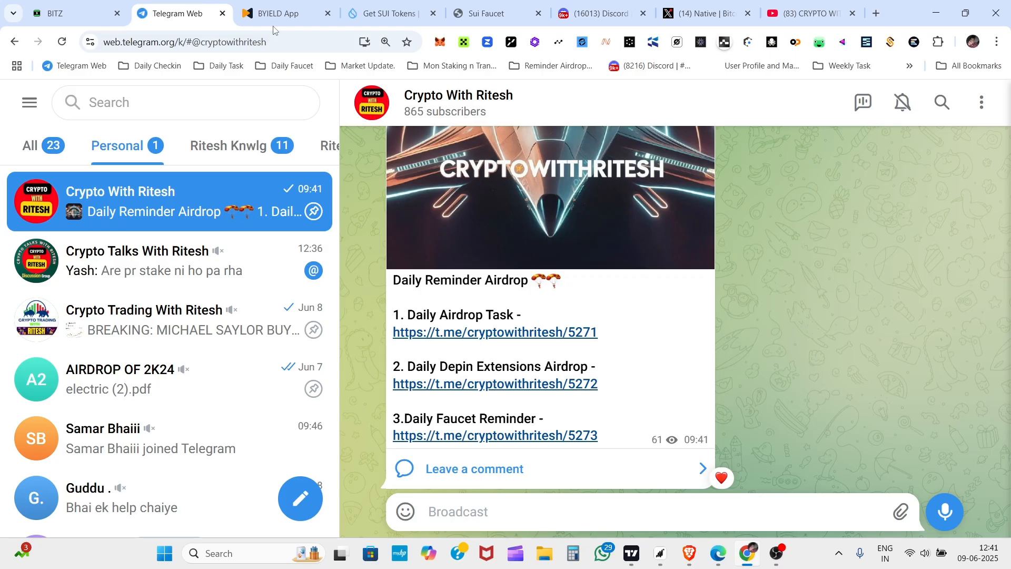
pyautogui.click(558, 102)
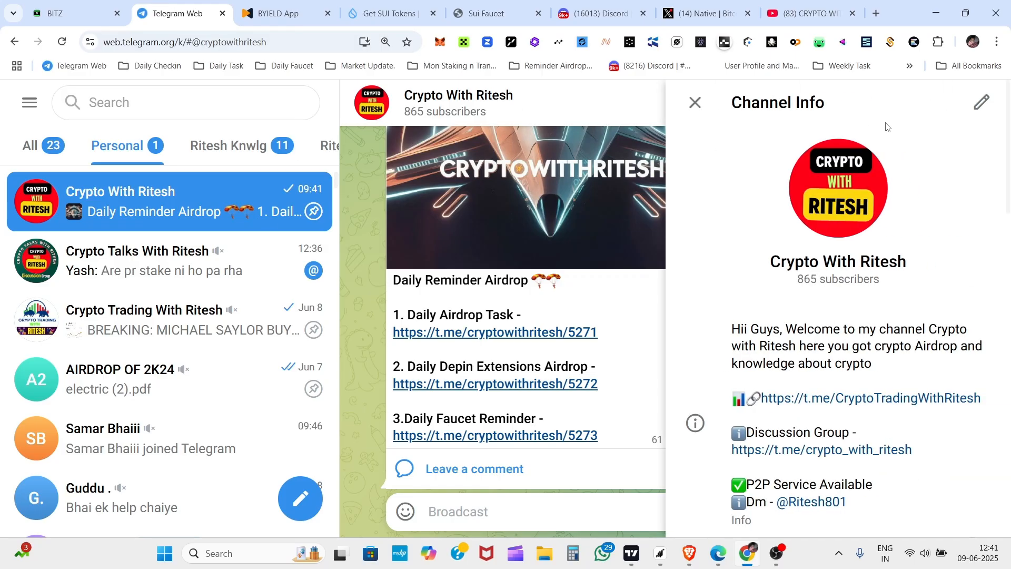
pyautogui.click(695, 102)
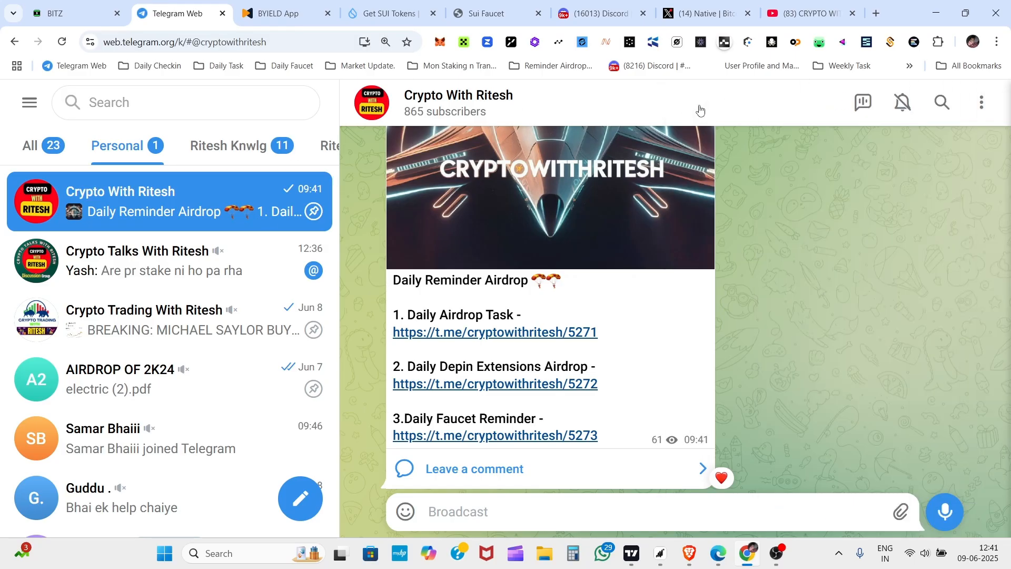